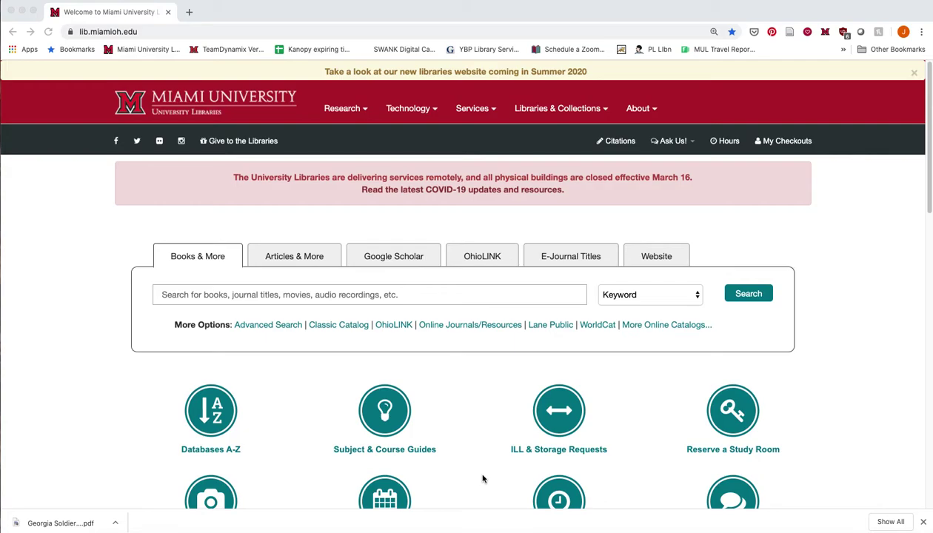
Open the History guide listed under the History subject in the library's Subject & Course Guides
{"action": "left_click", "coordinate": [382, 420]}
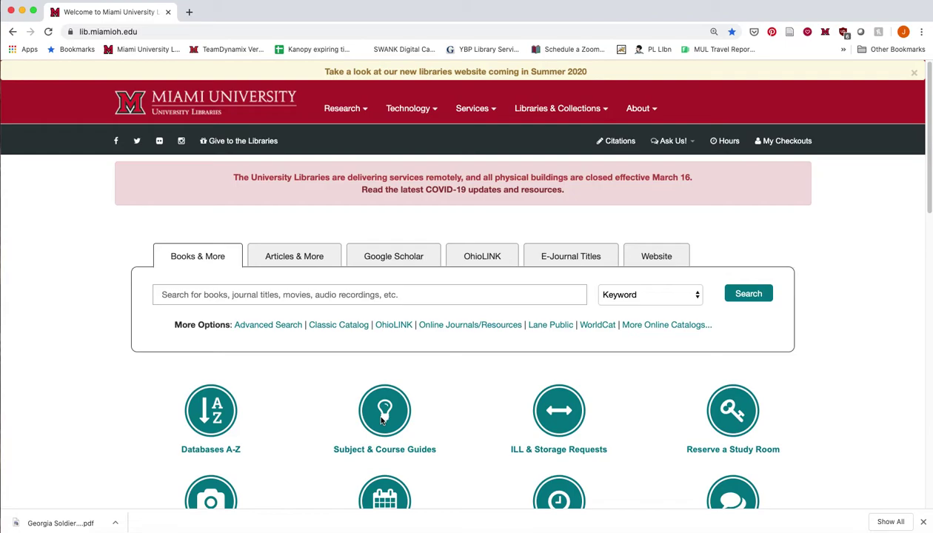
{"action": "left_click", "coordinate": [382, 419]}
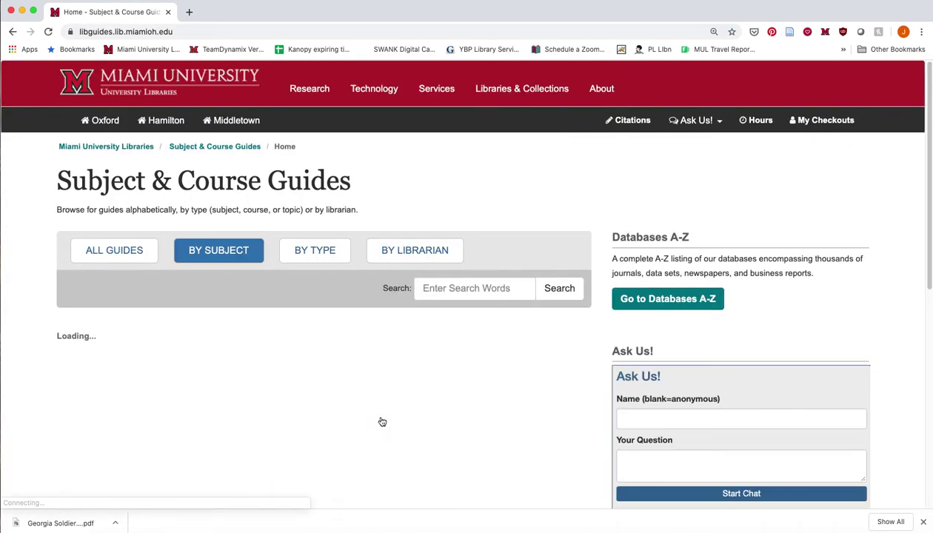
{"action": "scroll", "coordinate": [377, 416], "scroll_direction": "down", "scroll_amount": 3}
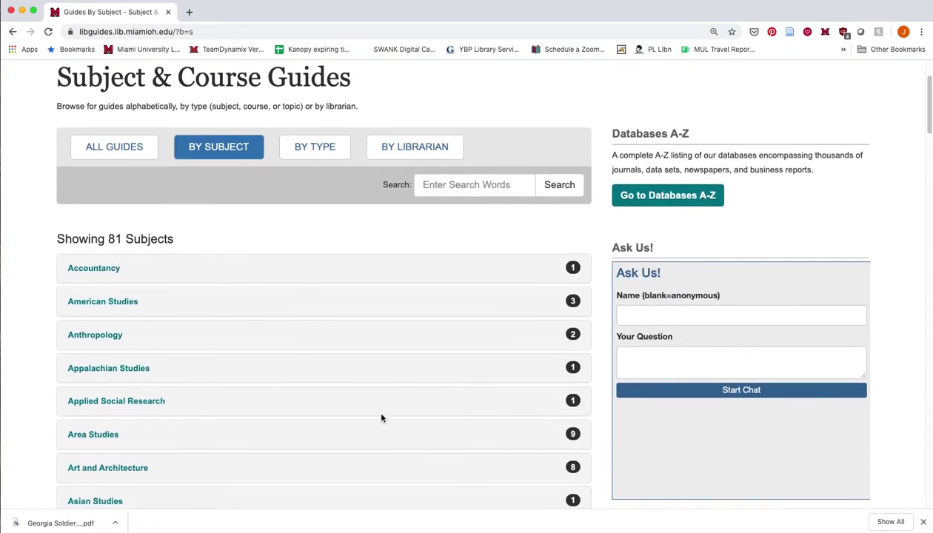
{"action": "scroll", "coordinate": [382, 419], "scroll_direction": "down", "scroll_amount": 12}
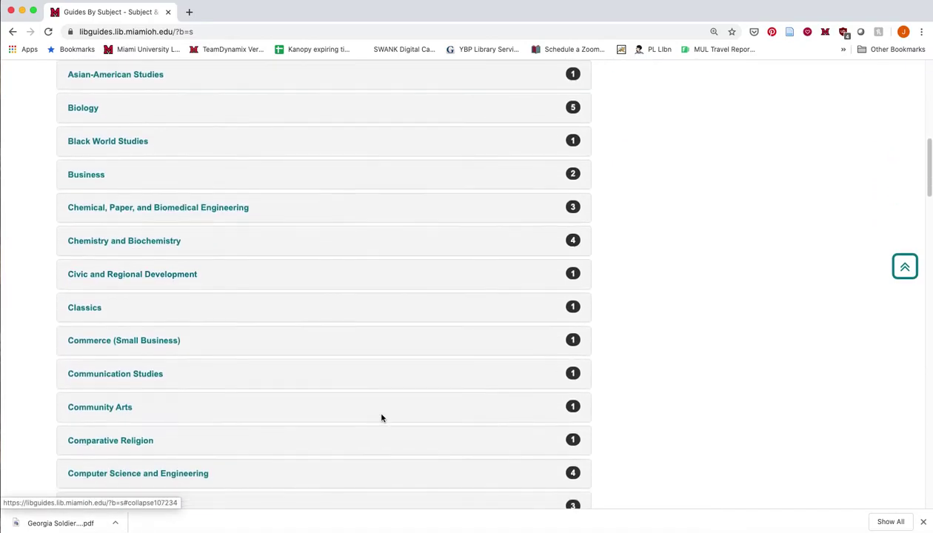
{"action": "scroll", "coordinate": [382, 419], "scroll_direction": "down", "scroll_amount": 11}
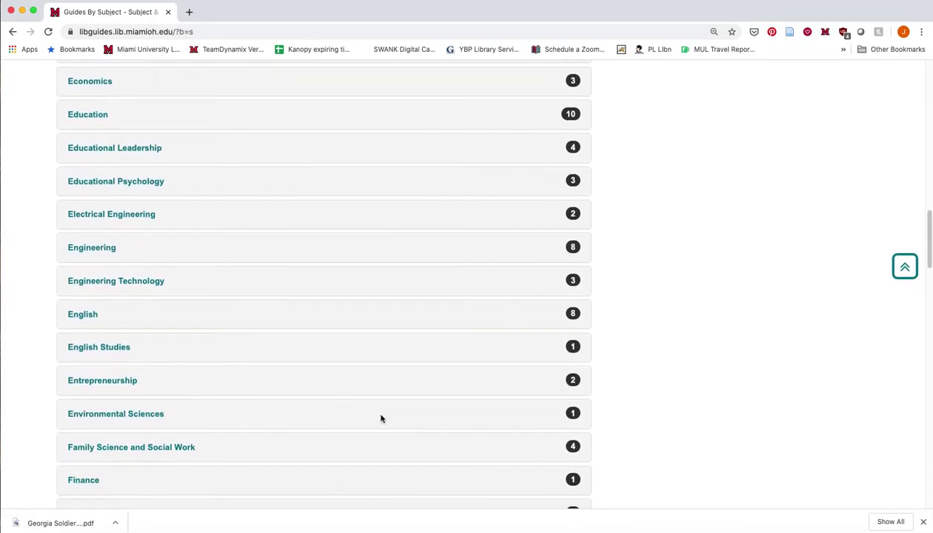
{"action": "scroll", "coordinate": [381, 419], "scroll_direction": "down", "scroll_amount": 9}
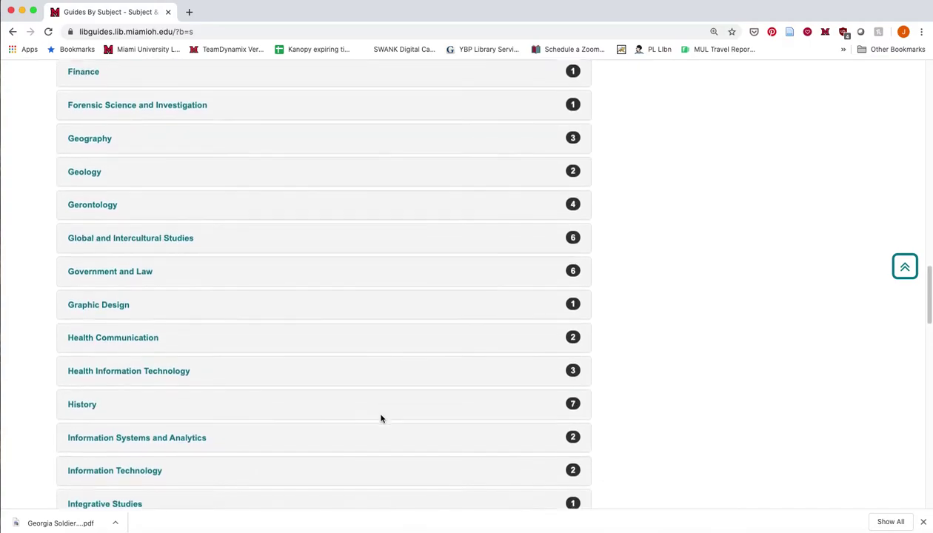
{"action": "left_click", "coordinate": [74, 338]}
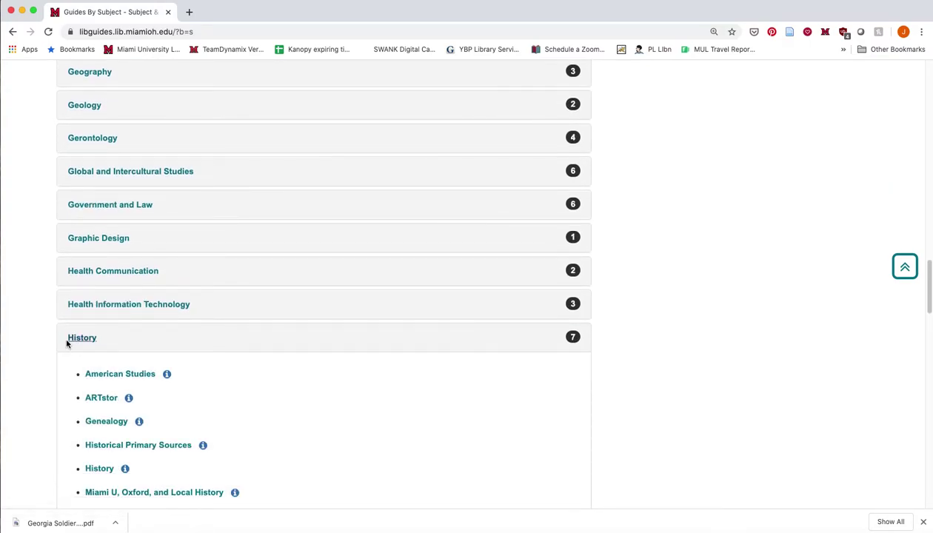
{"action": "scroll", "coordinate": [169, 416], "scroll_direction": "down", "scroll_amount": 2}
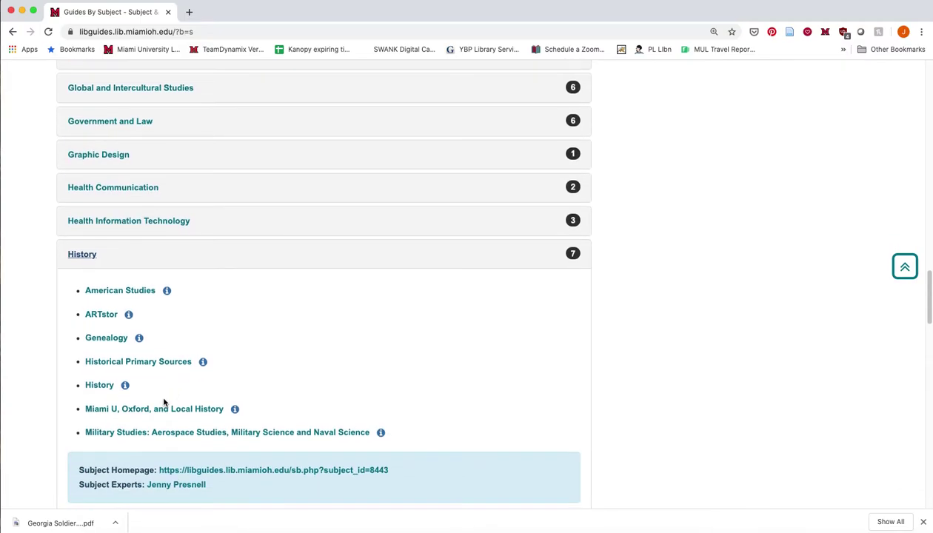
{"action": "left_click", "coordinate": [97, 386]}
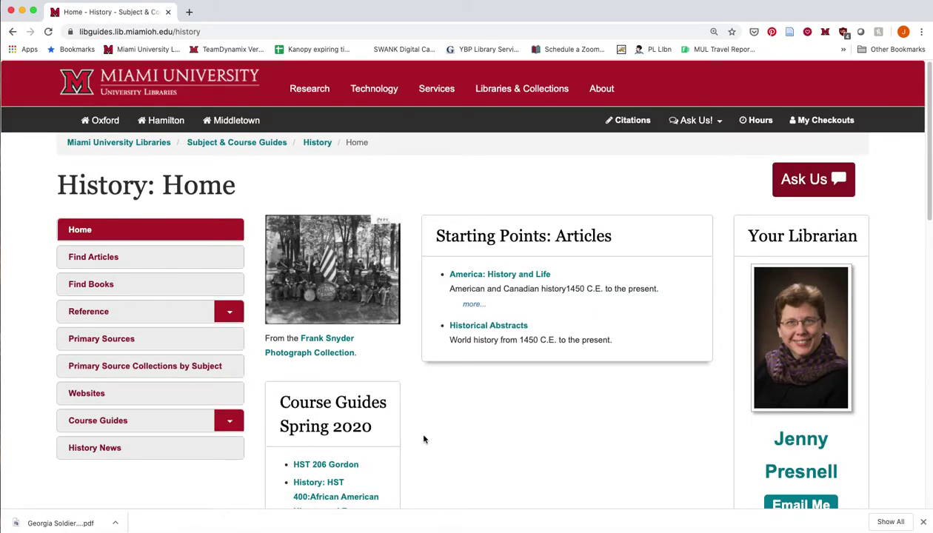
Open the HST 206 course guide from the Spring 2020 course guides on the History guide's home page
{"action": "scroll", "coordinate": [429, 440], "scroll_direction": "down", "scroll_amount": 2}
{"action": "scroll", "coordinate": [426, 444], "scroll_direction": "down", "scroll_amount": 3}
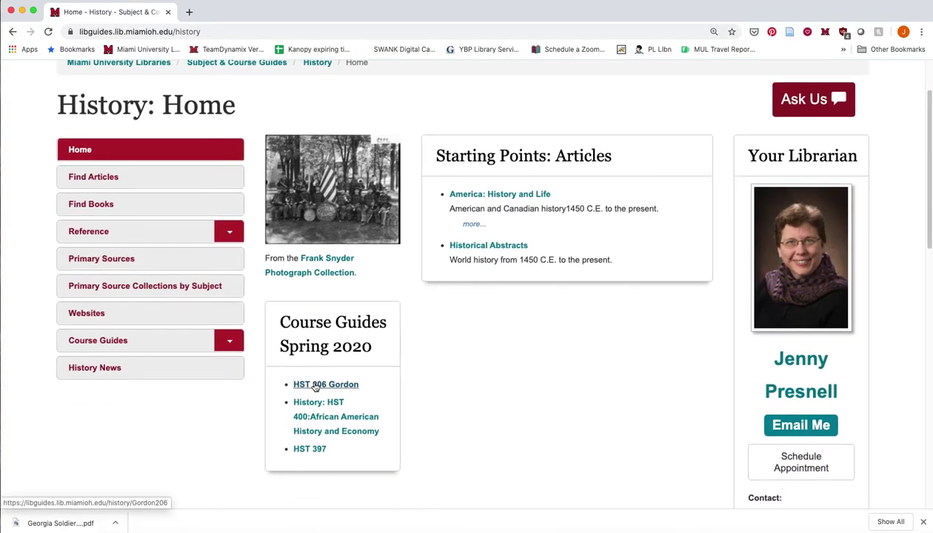
{"action": "left_click", "coordinate": [220, 344]}
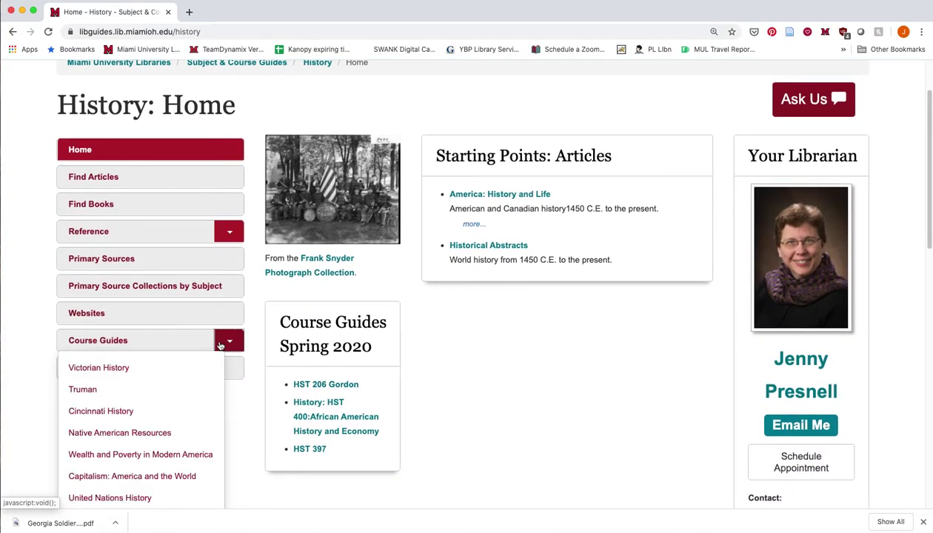
{"action": "left_click", "coordinate": [229, 345]}
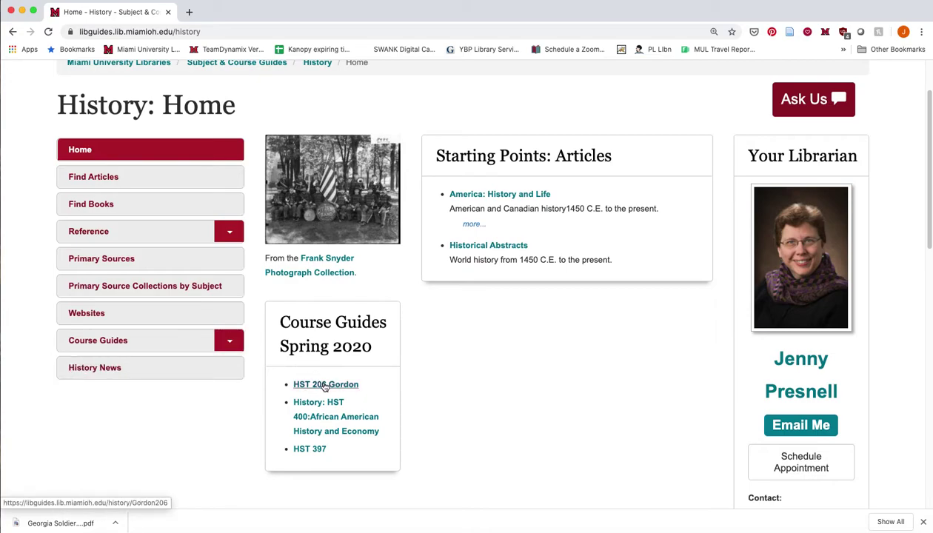
{"action": "left_click", "coordinate": [324, 384]}
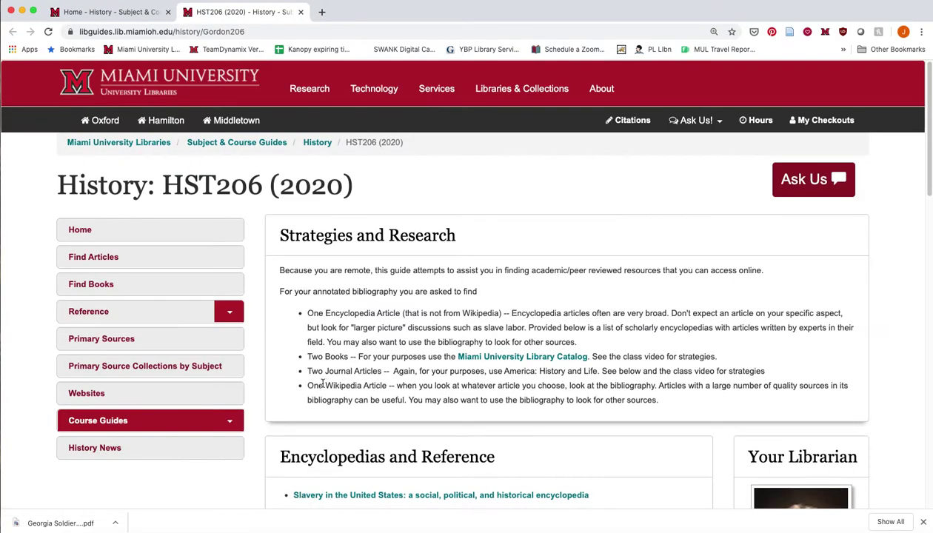
Open the America: History and Life database from the Finding Articles and Book Reviews section of the HST206 guide
{"action": "scroll", "coordinate": [324, 385], "scroll_direction": "down", "scroll_amount": 5}
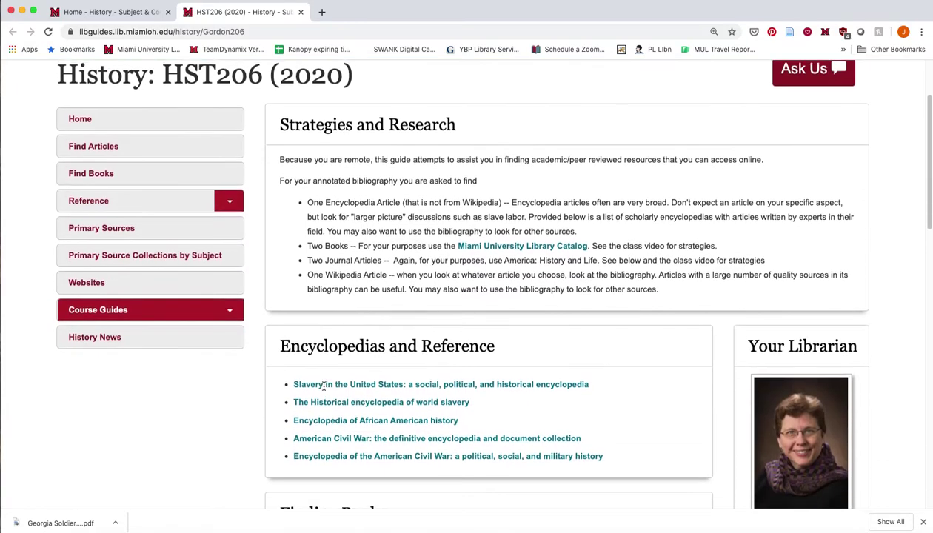
{"action": "scroll", "coordinate": [324, 391], "scroll_direction": "down", "scroll_amount": 4}
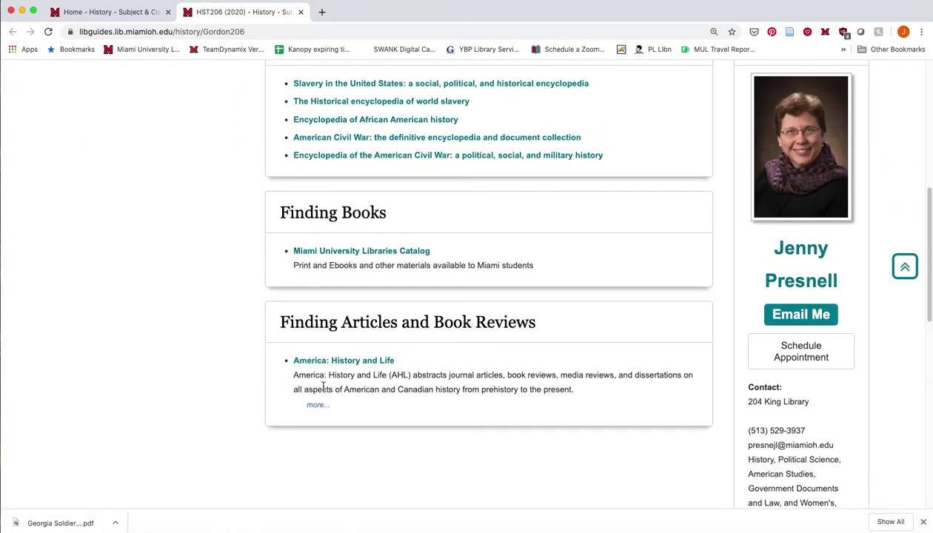
{"action": "left_click_drag", "start_coordinate": [279, 321], "coordinate": [535, 323]}
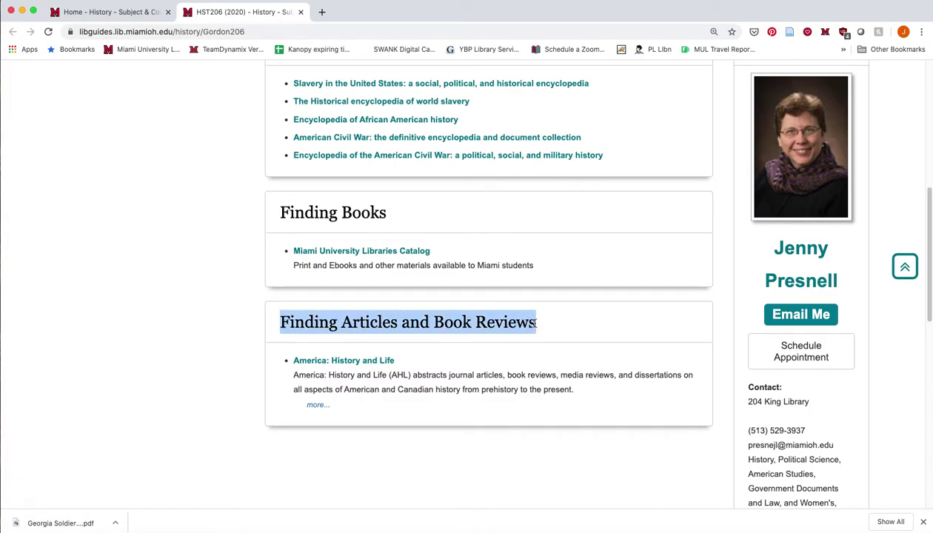
{"action": "left_click", "coordinate": [318, 361]}
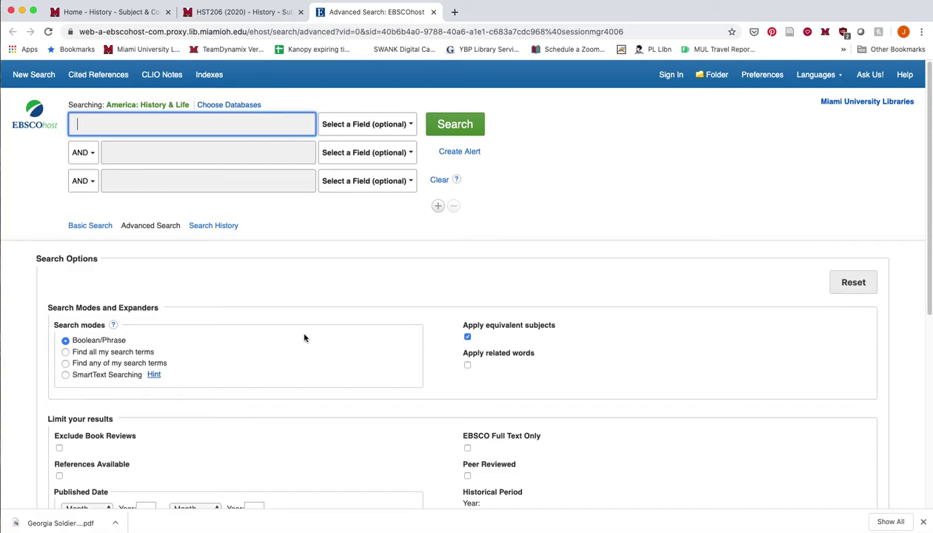
Search America: History & Life for "slaves" AND "confederate* or soldier*", entering the two parts as separate search terms
{"action": "type", "text": "slaves"}
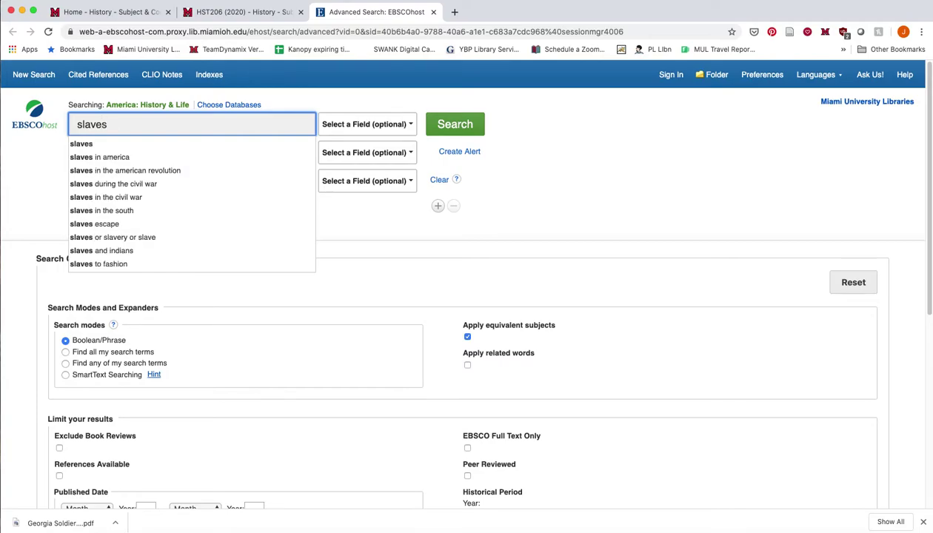
{"action": "left_click", "coordinate": [527, 195]}
{"action": "left_click", "coordinate": [223, 158]}
{"action": "type", "text": "co"}
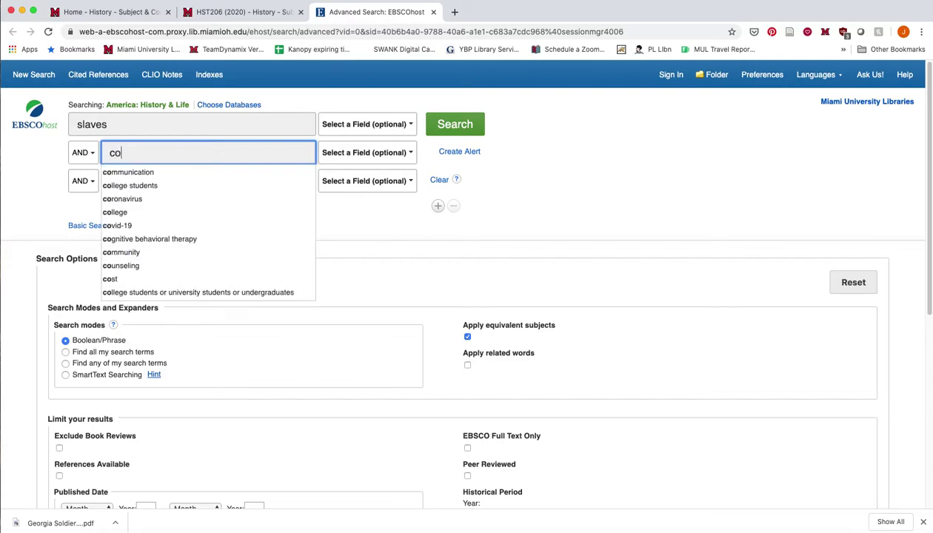
{"action": "type", "text": "nfedera"}
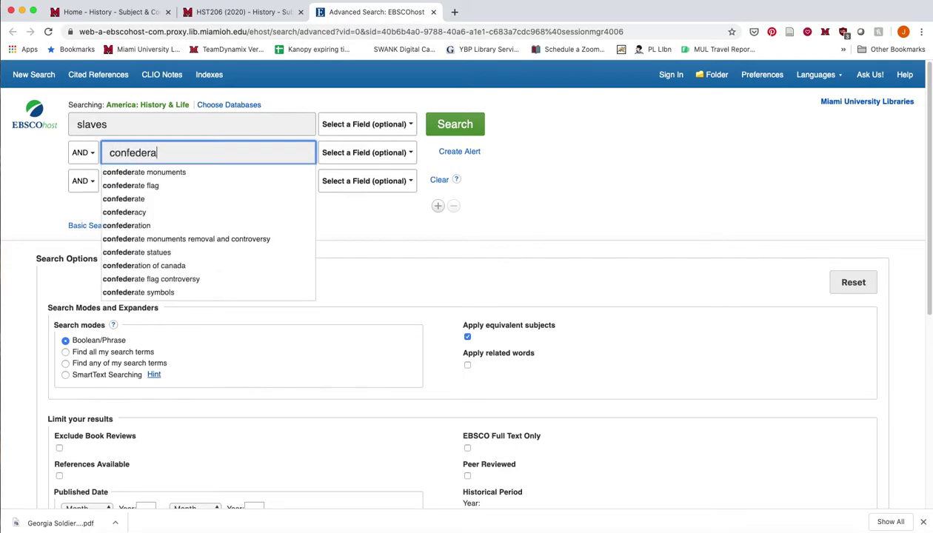
{"action": "type", "text": "te*"}
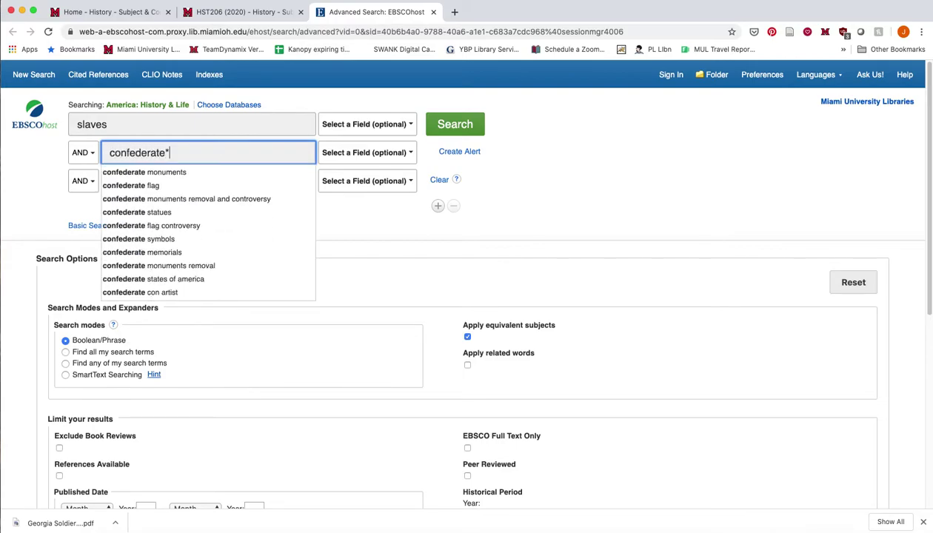
{"action": "type", "text": " or "}
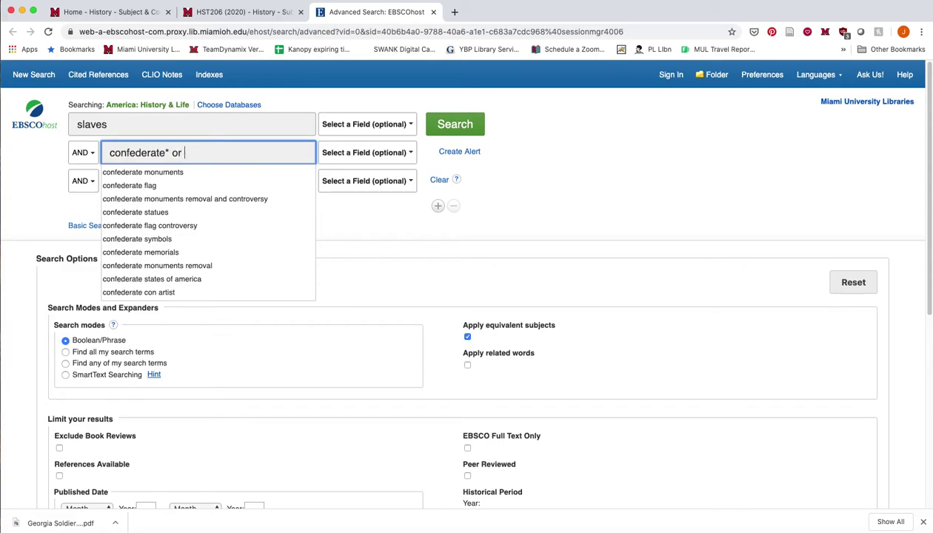
{"action": "type", "text": "soldier"}
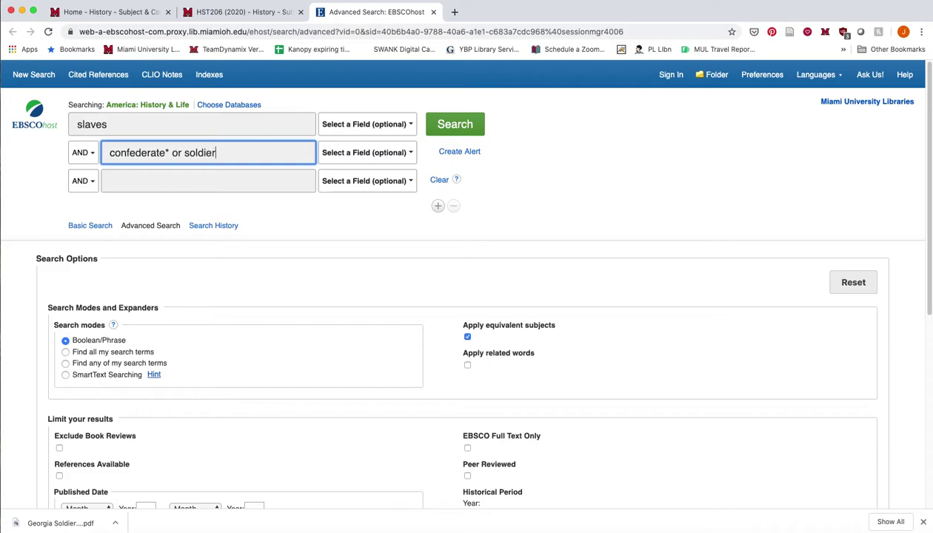
{"action": "type", "text": "s"}
{"action": "type", "text": "*"}
{"action": "left_click", "coordinate": [449, 127]}
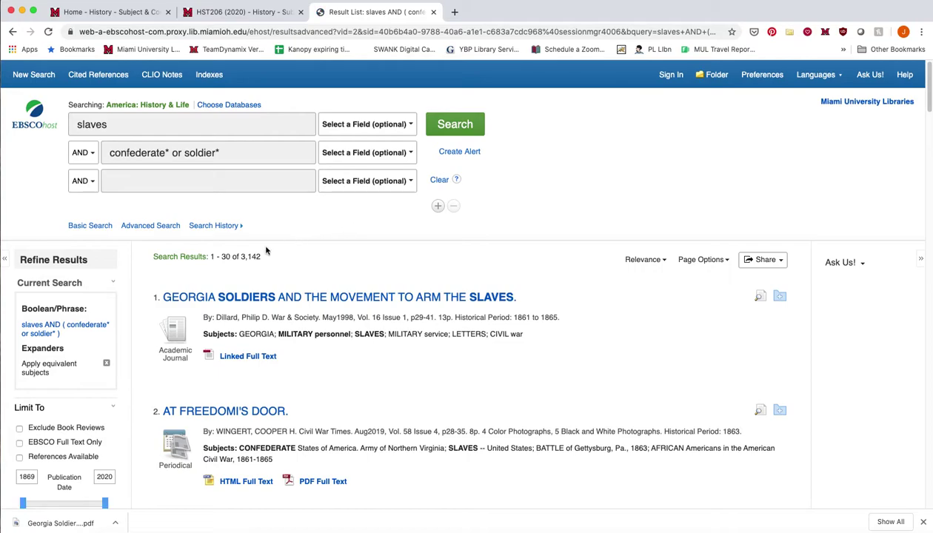
Limit the search results to publication dates starting from 1991
{"action": "left_click_drag", "start_coordinate": [240, 256], "coordinate": [264, 260]}
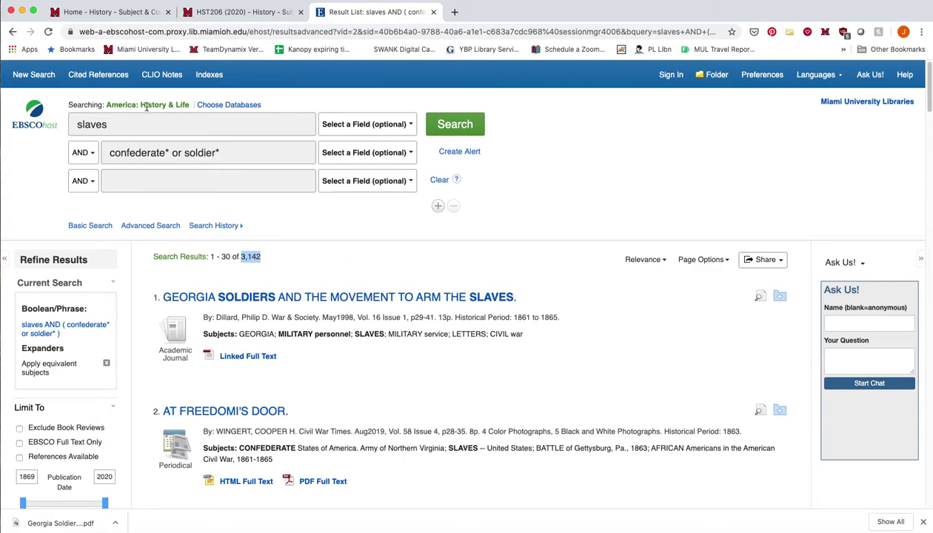
{"action": "scroll", "coordinate": [324, 255], "scroll_direction": "down", "scroll_amount": 4}
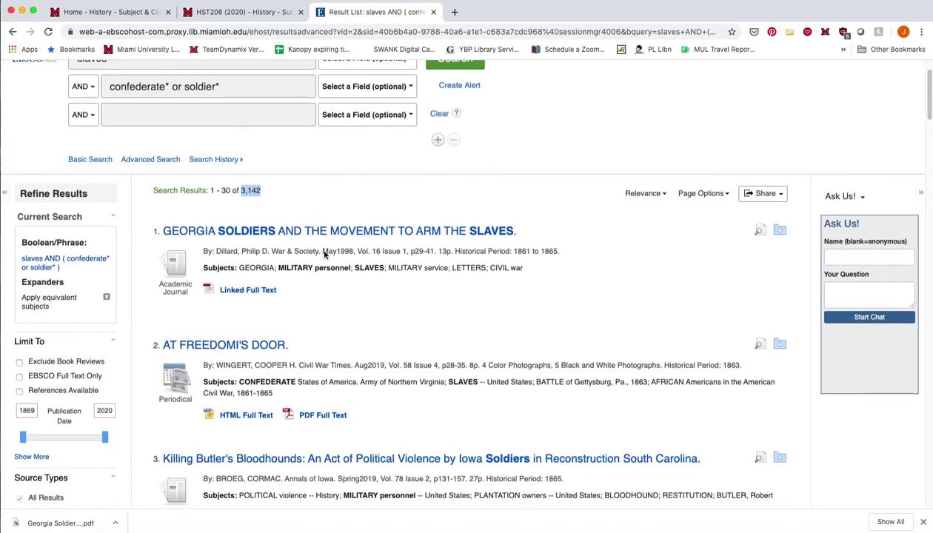
{"action": "scroll", "coordinate": [324, 254], "scroll_direction": "up", "scroll_amount": 1}
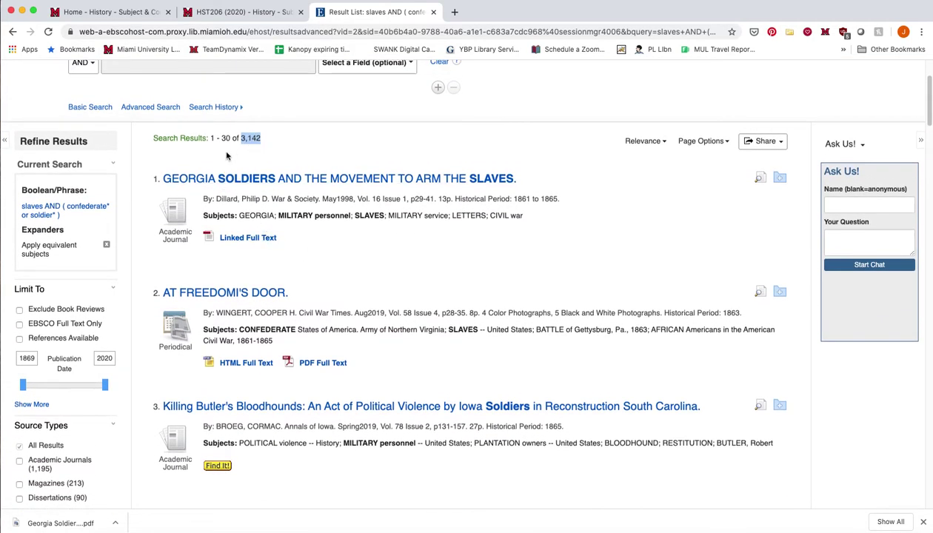
{"action": "left_click_drag", "start_coordinate": [35, 358], "coordinate": [3, 358]}
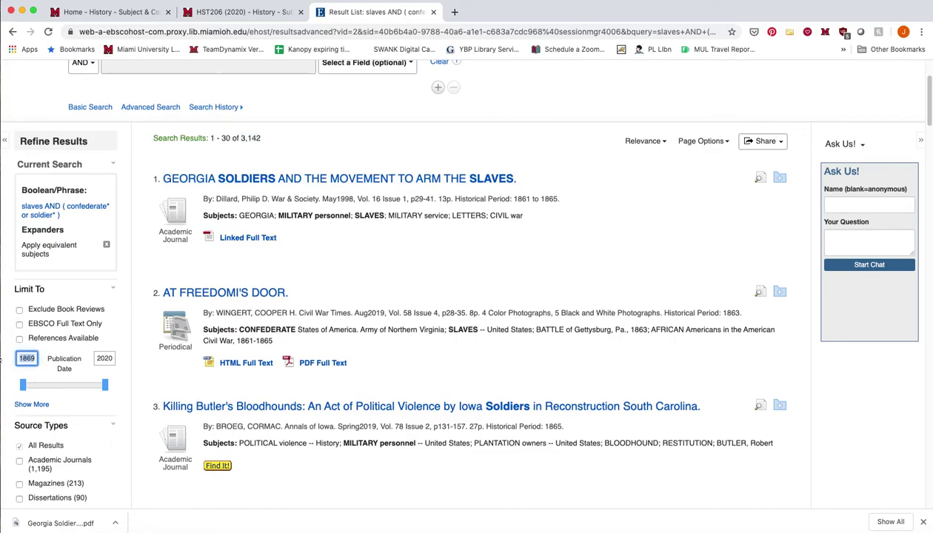
{"action": "type", "text": "1991"}
{"action": "key", "text": "Return"}
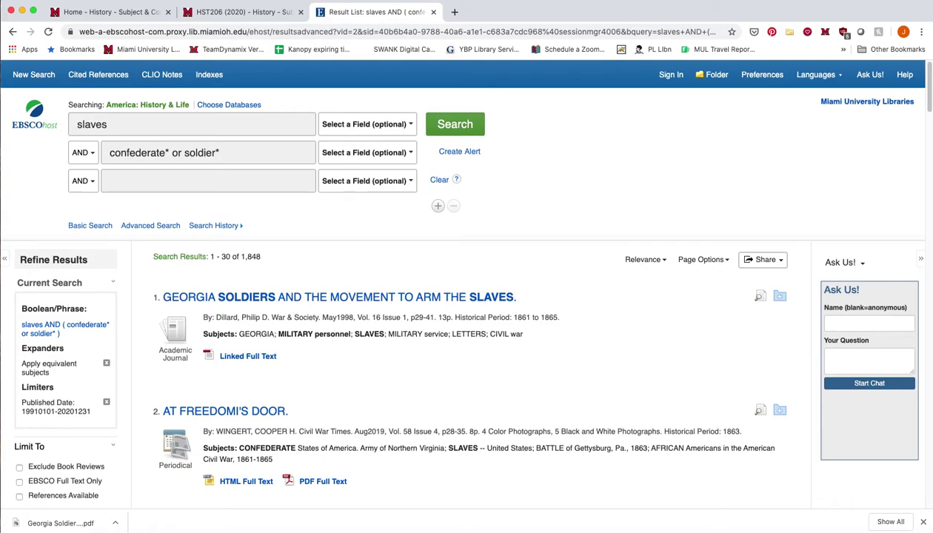
Restrict the search results to the Academic Journals source type
{"action": "scroll", "coordinate": [128, 352], "scroll_direction": "down", "scroll_amount": 3}
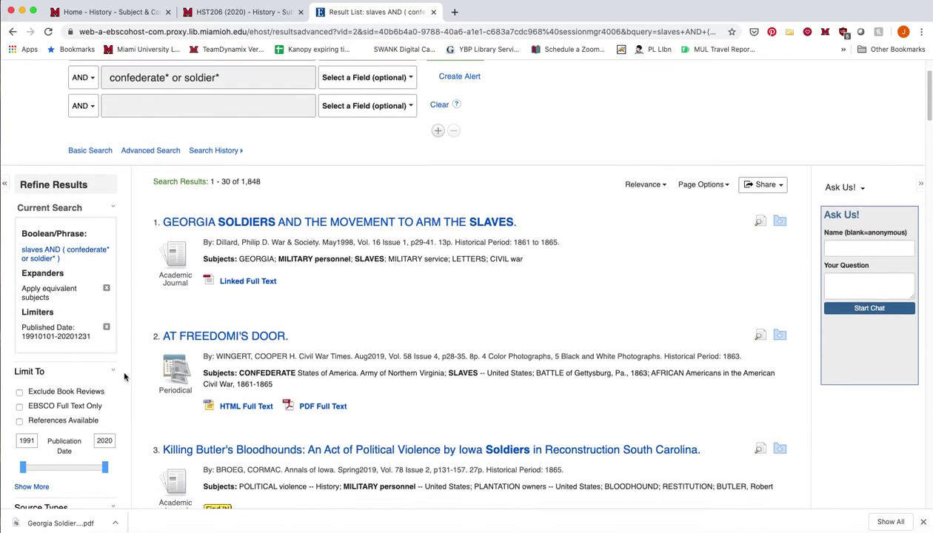
{"action": "scroll", "coordinate": [117, 406], "scroll_direction": "down", "scroll_amount": 2}
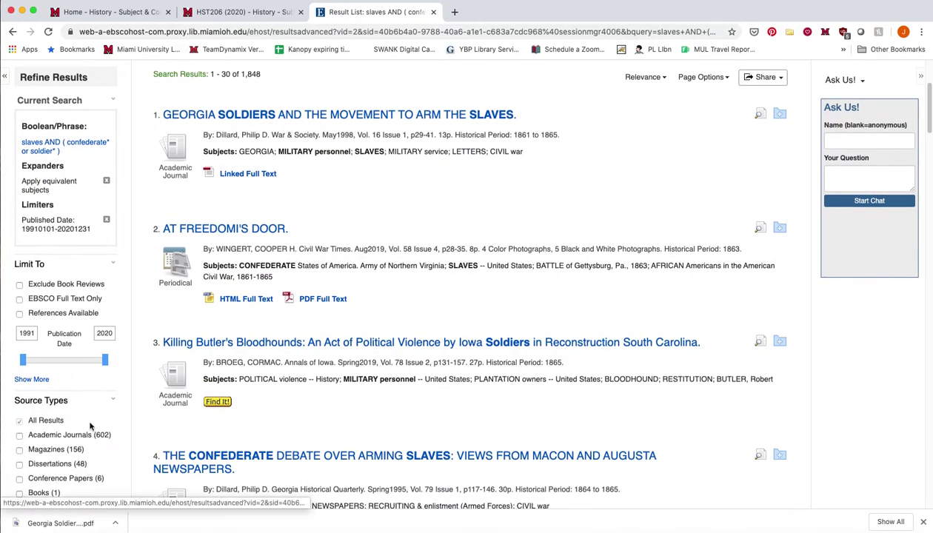
{"action": "left_click", "coordinate": [19, 436]}
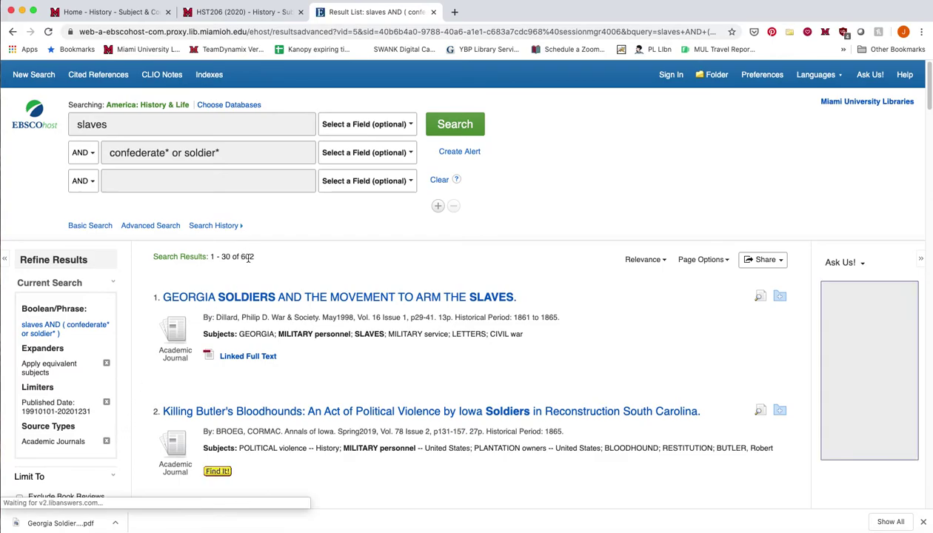
Examine the result count and the first academic journal articles in the filtered list
{"action": "left_click_drag", "start_coordinate": [257, 258], "coordinate": [232, 256]}
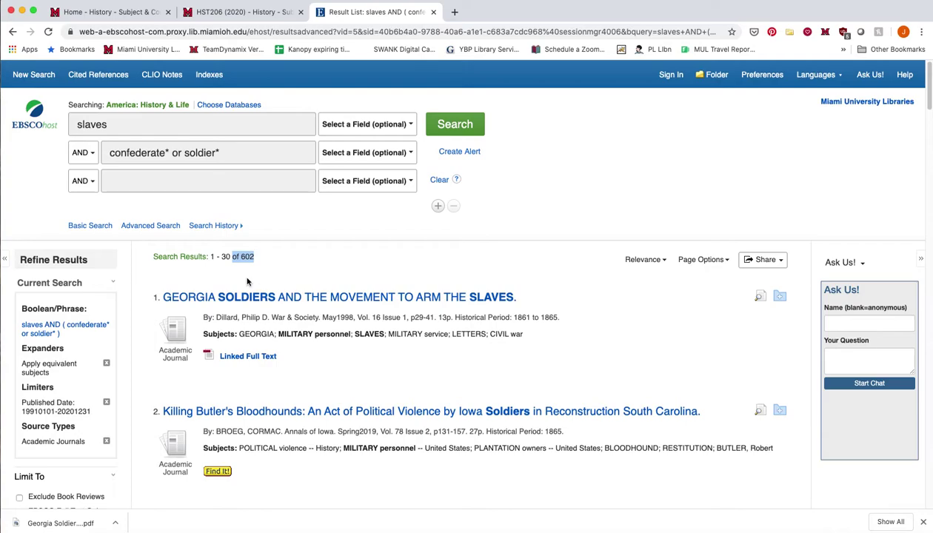
{"action": "scroll", "coordinate": [256, 314], "scroll_direction": "down", "scroll_amount": 1}
{"action": "scroll", "coordinate": [257, 314], "scroll_direction": "down", "scroll_amount": 2}
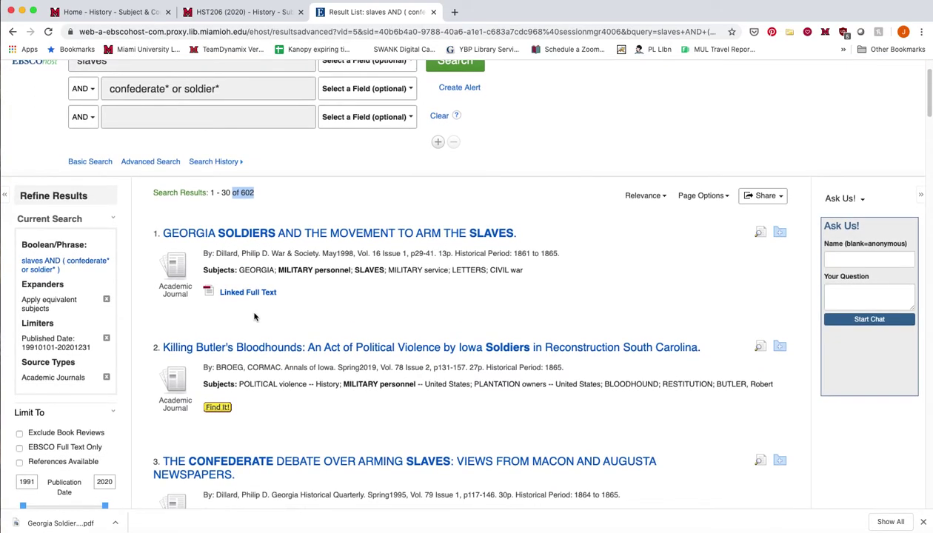
{"action": "scroll", "coordinate": [255, 317], "scroll_direction": "down", "scroll_amount": 2}
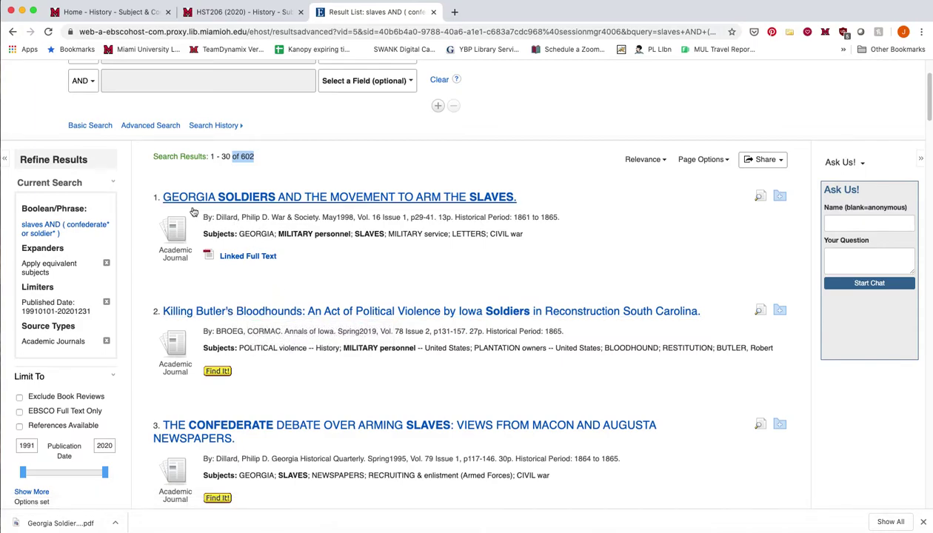
Open the record for "Georgia Soldiers and the Movement to Arm the Slaves", download its linked full text and highlight the journal title and date
{"action": "left_click", "coordinate": [268, 202]}
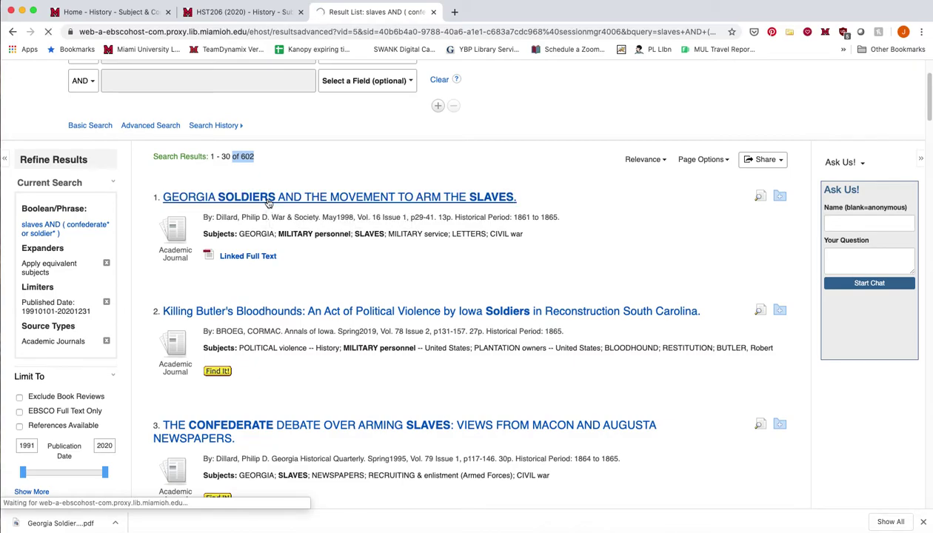
{"action": "scroll", "coordinate": [339, 345], "scroll_direction": "down", "scroll_amount": 2}
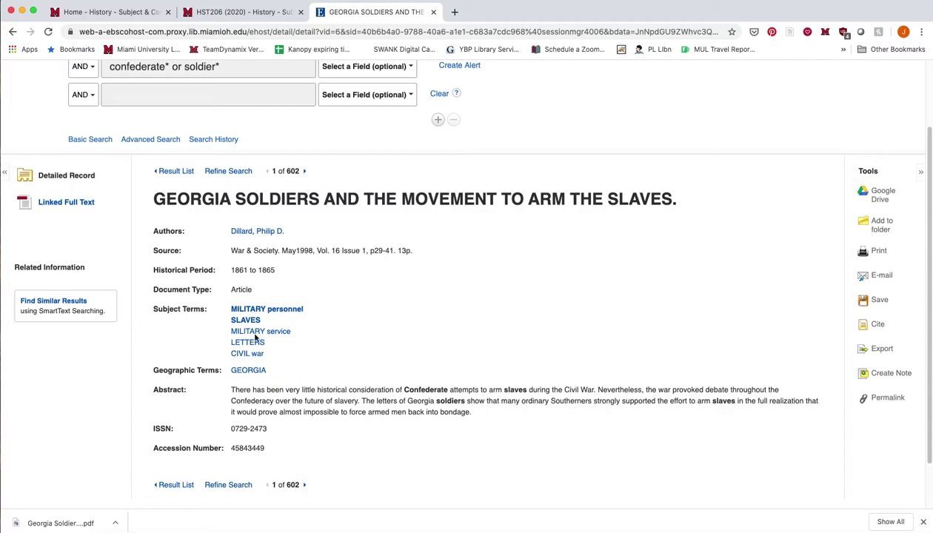
{"action": "left_click", "coordinate": [57, 203]}
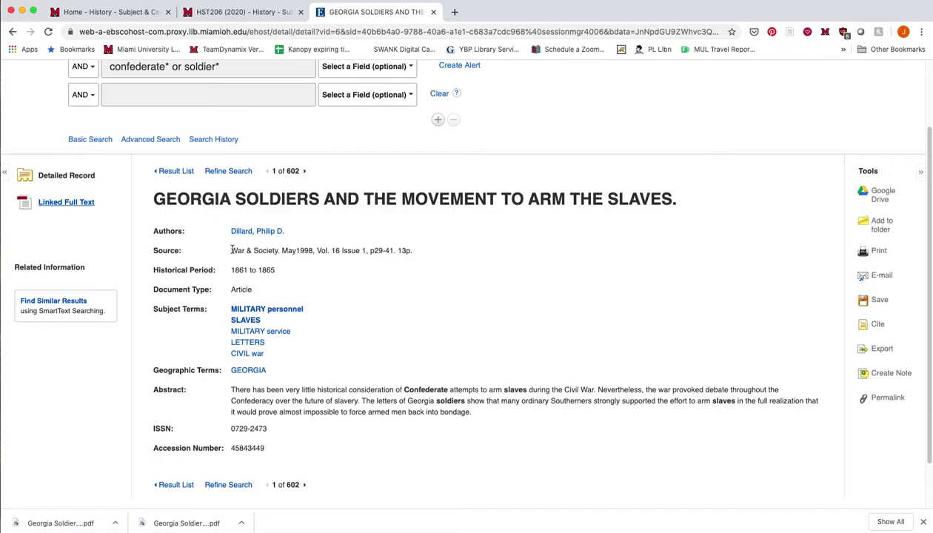
{"action": "left_click_drag", "start_coordinate": [230, 250], "coordinate": [316, 253]}
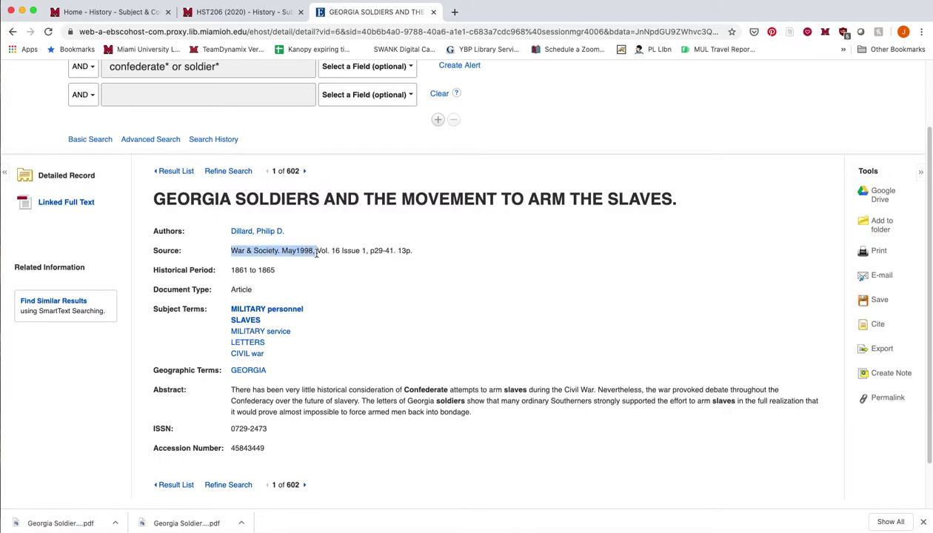
Return to the result list and preview the abstract of "The Confederate Debate over Arming Slaves: Views from Macon and Augusta Newspapers"
{"action": "left_click", "coordinate": [167, 176]}
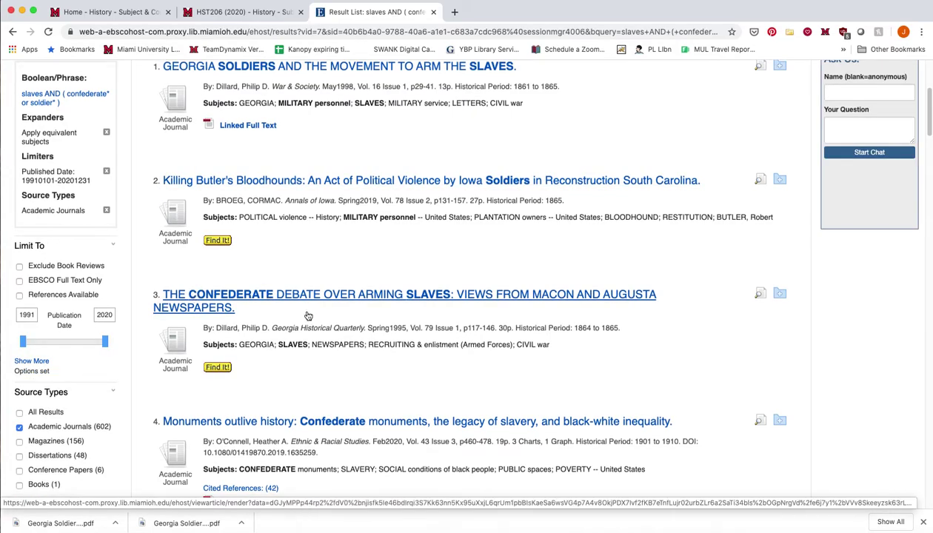
{"action": "scroll", "coordinate": [304, 312], "scroll_direction": "down", "scroll_amount": 3}
{"action": "scroll", "coordinate": [306, 312], "scroll_direction": "down", "scroll_amount": 1}
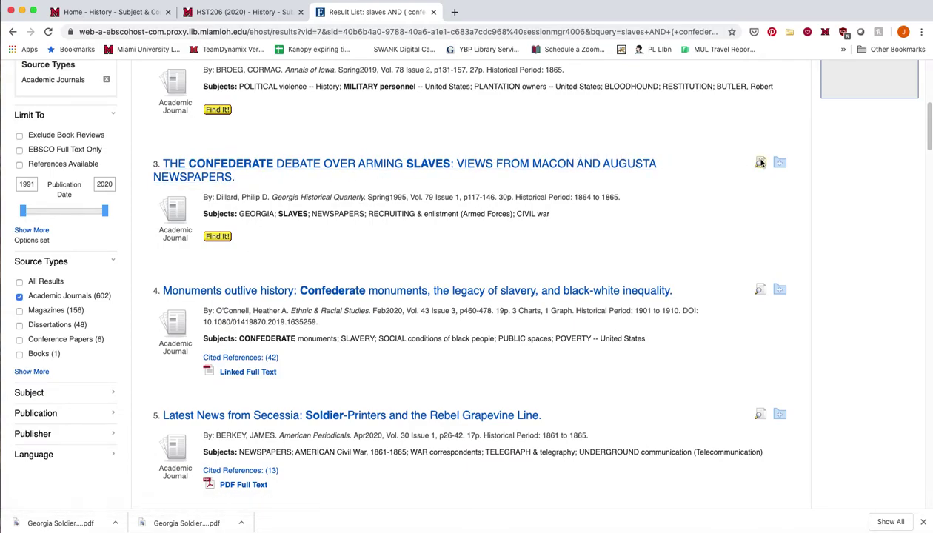
{"action": "mouse_move", "coordinate": [760, 163]}
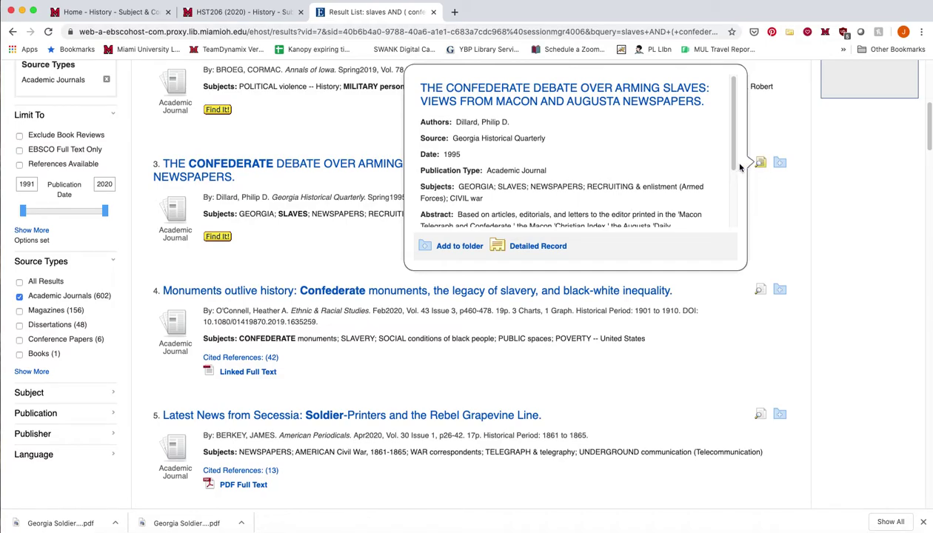
{"action": "left_click_drag", "start_coordinate": [732, 166], "coordinate": [732, 176]}
{"action": "scroll", "coordinate": [732, 176], "scroll_direction": "down", "scroll_amount": 5}
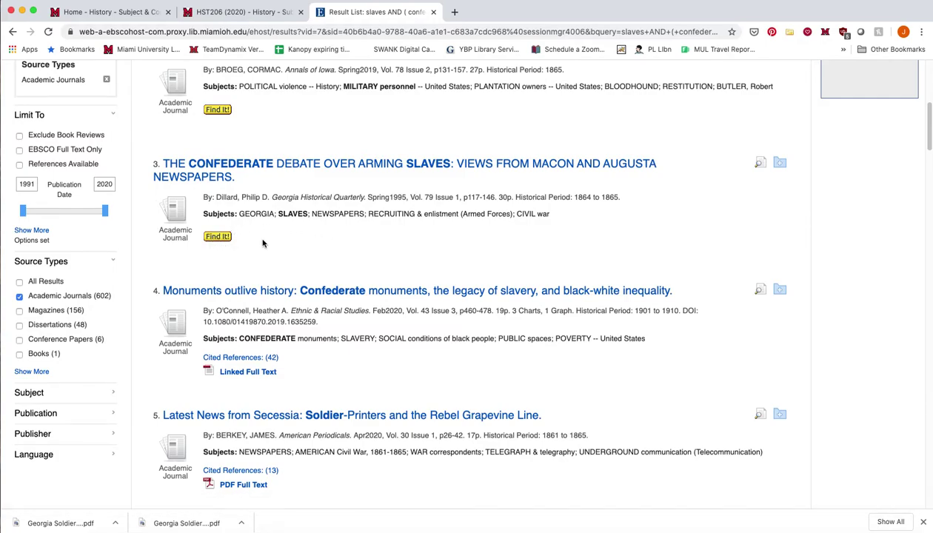
Open the JSTOR full text of "The Confederate Debate over Arming Slaves" from the library's availability options, and return to the result list
{"action": "left_click", "coordinate": [217, 236]}
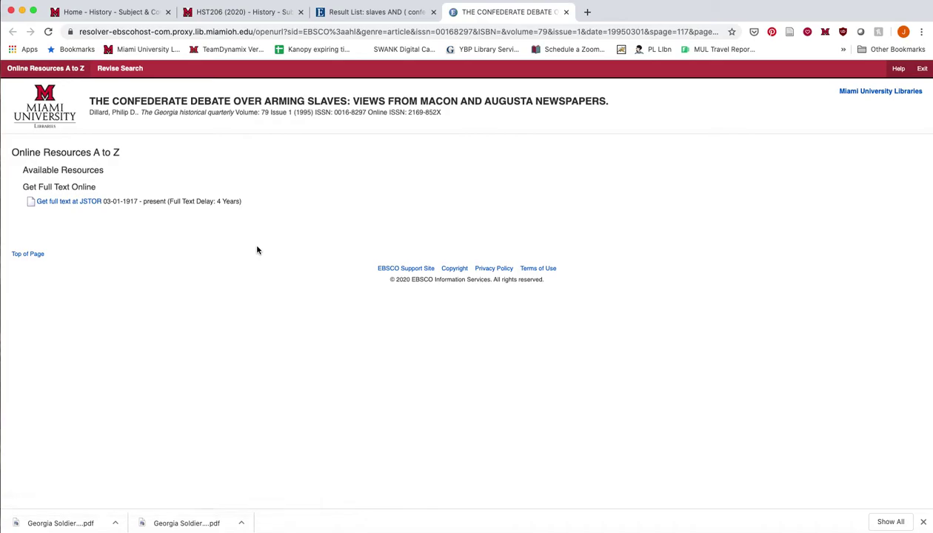
{"action": "left_click", "coordinate": [55, 206]}
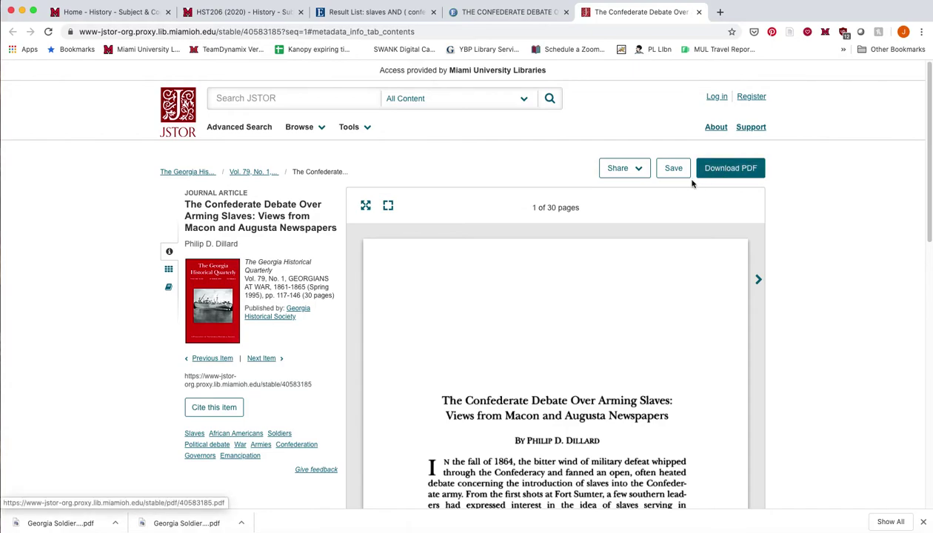
{"action": "left_click", "coordinate": [385, 11]}
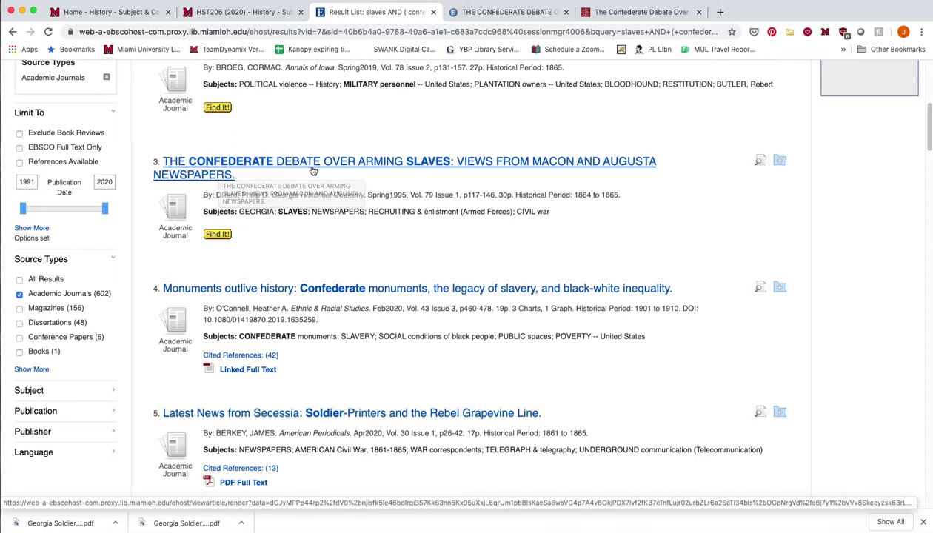
Examine the titles, subjects and full-text options of the first eight or so articles in the result list
{"action": "scroll", "coordinate": [317, 176], "scroll_direction": "down", "scroll_amount": 3}
{"action": "scroll", "coordinate": [316, 176], "scroll_direction": "down", "scroll_amount": 6}
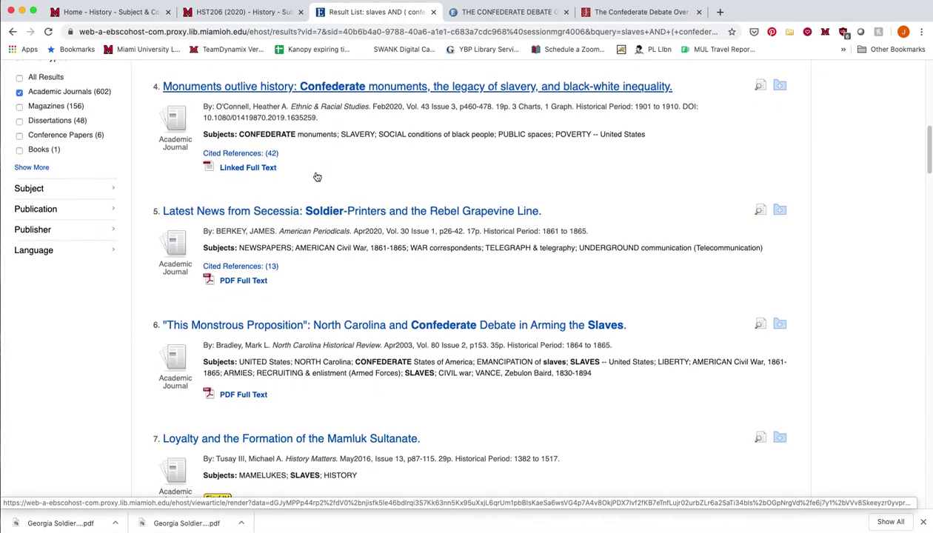
{"action": "scroll", "coordinate": [316, 176], "scroll_direction": "down", "scroll_amount": 1}
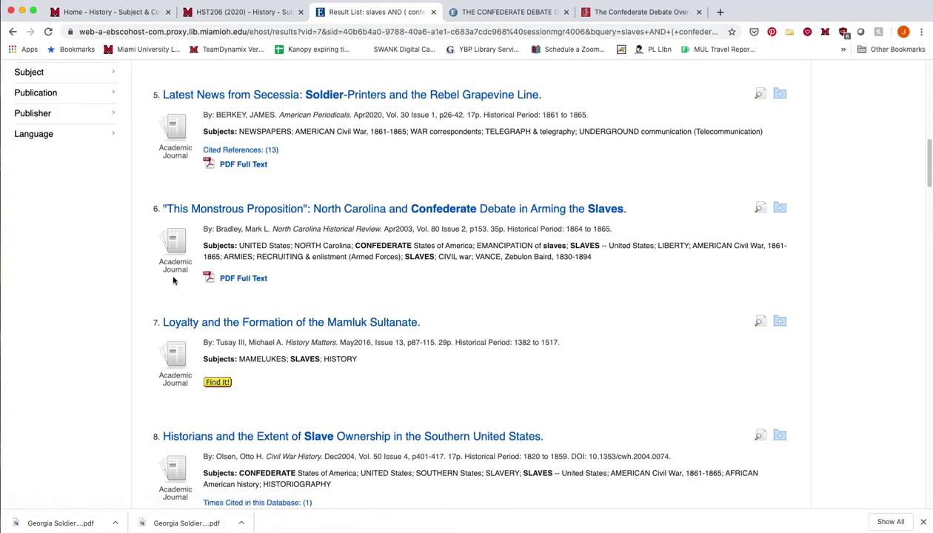
{"action": "scroll", "coordinate": [257, 280], "scroll_direction": "up", "scroll_amount": 8}
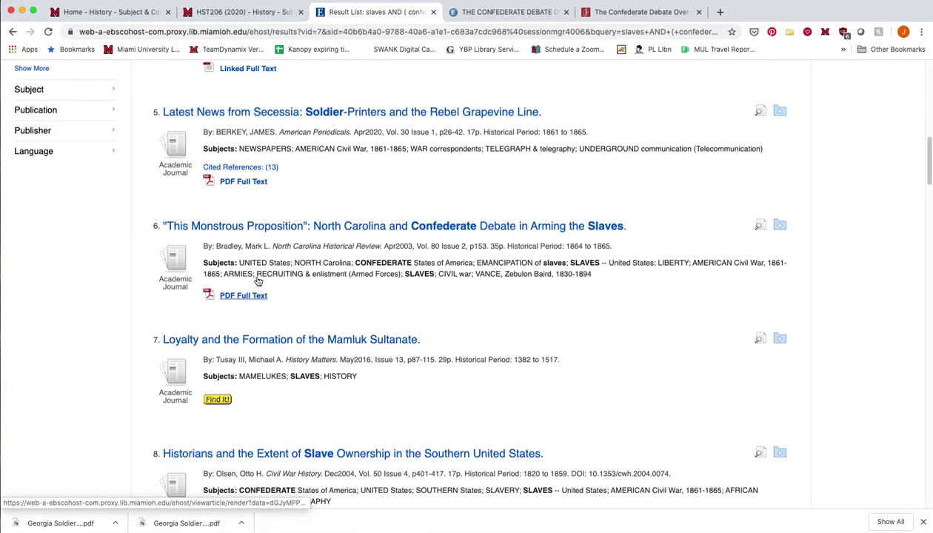
{"action": "scroll", "coordinate": [255, 280], "scroll_direction": "up", "scroll_amount": 5}
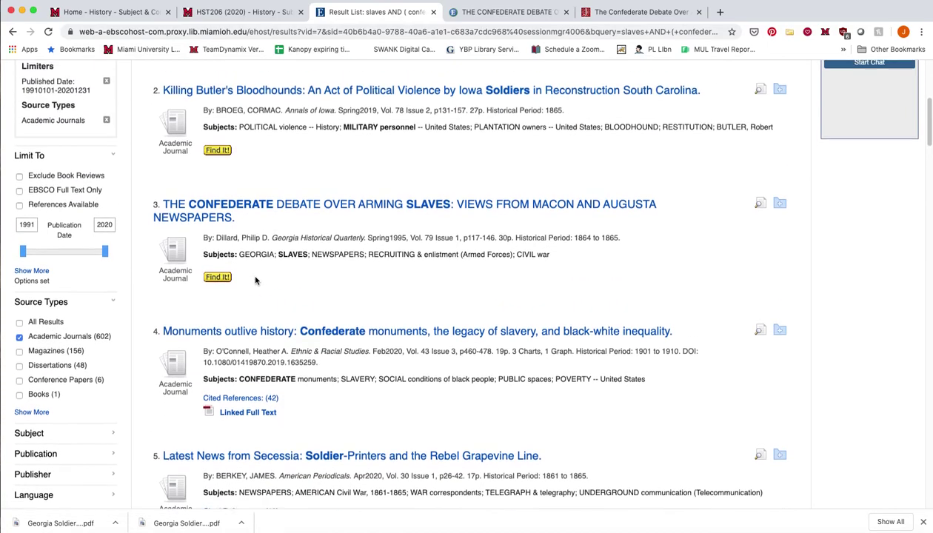
{"action": "scroll", "coordinate": [256, 280], "scroll_direction": "up", "scroll_amount": 1}
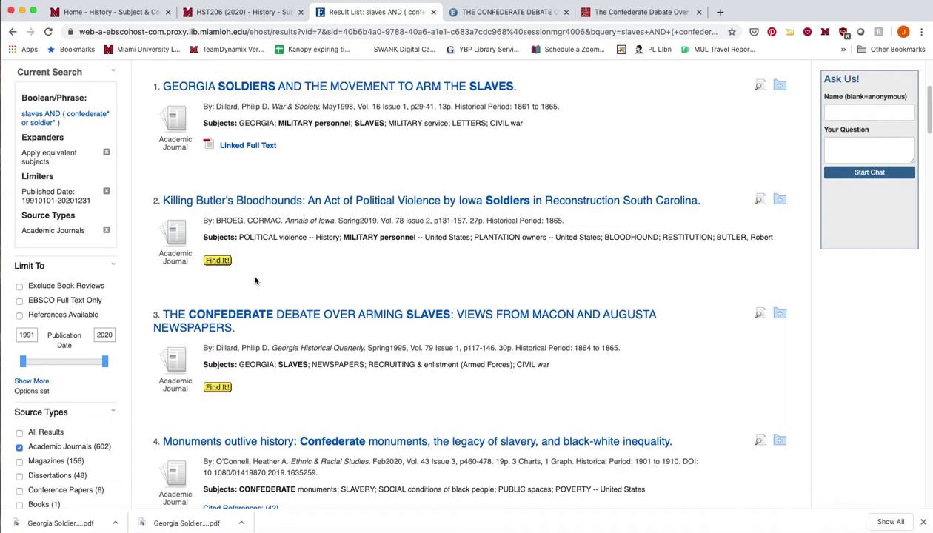
{"action": "scroll", "coordinate": [256, 281], "scroll_direction": "down", "scroll_amount": 1}
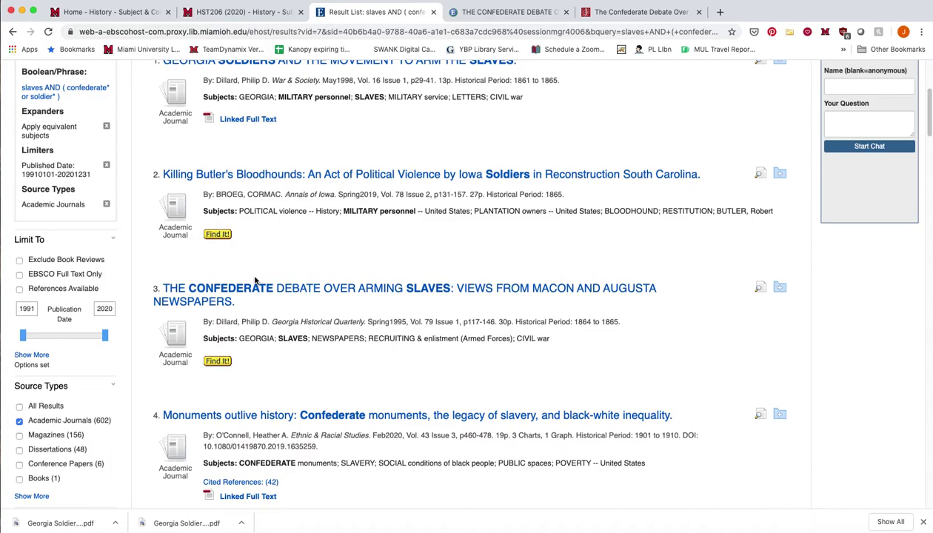
{"action": "scroll", "coordinate": [251, 252], "scroll_direction": "up", "scroll_amount": 2}
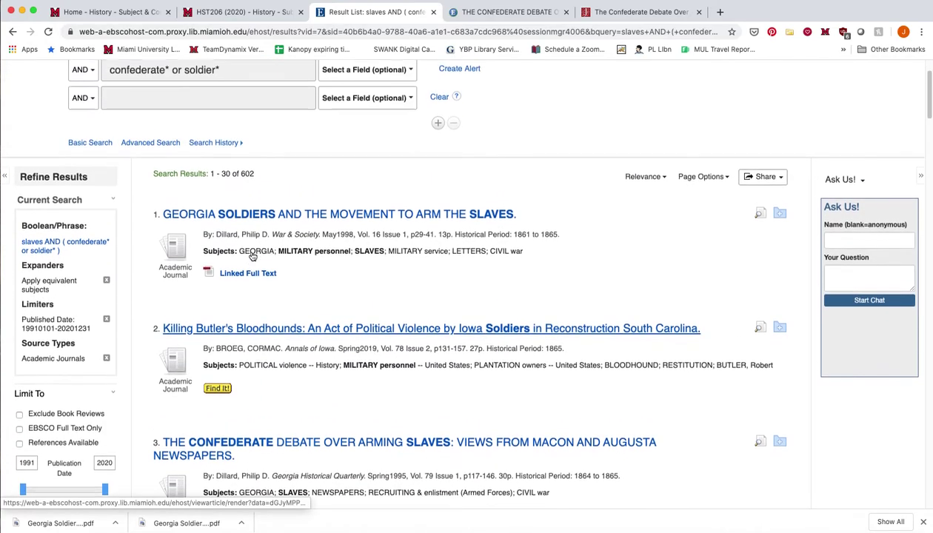
{"action": "scroll", "coordinate": [252, 256], "scroll_direction": "up", "scroll_amount": 2}
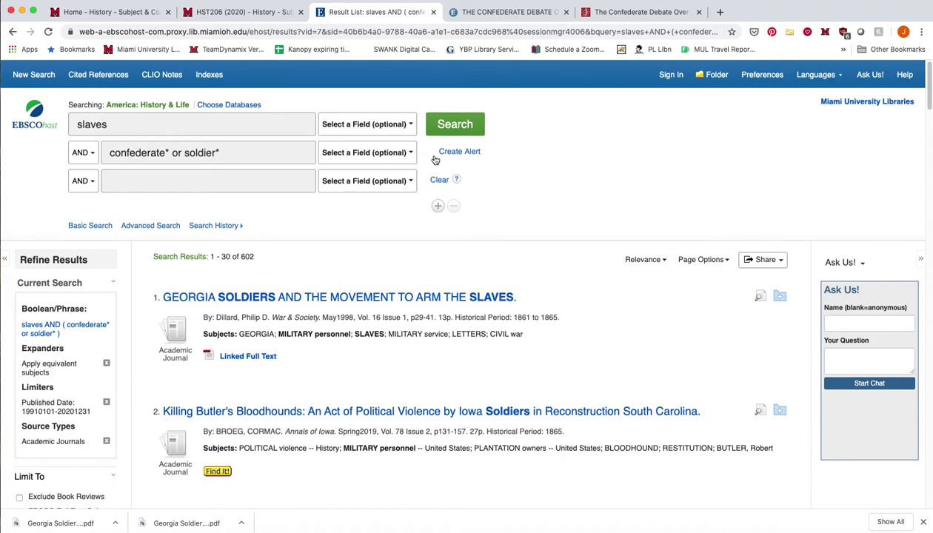
Clear the previous search terms and search America: History & Life for "searching for black confederates"
{"action": "left_click", "coordinate": [439, 181]}
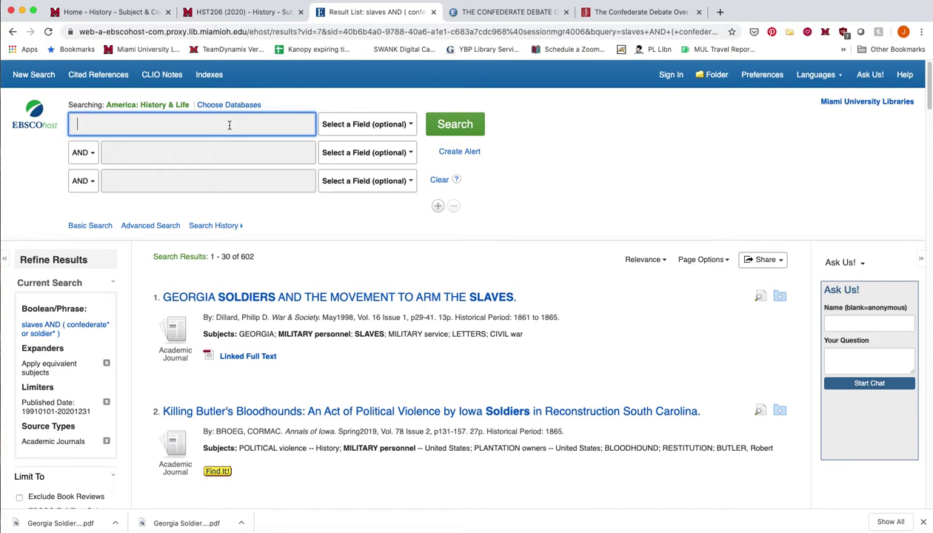
{"action": "type", "text": "searching for "}
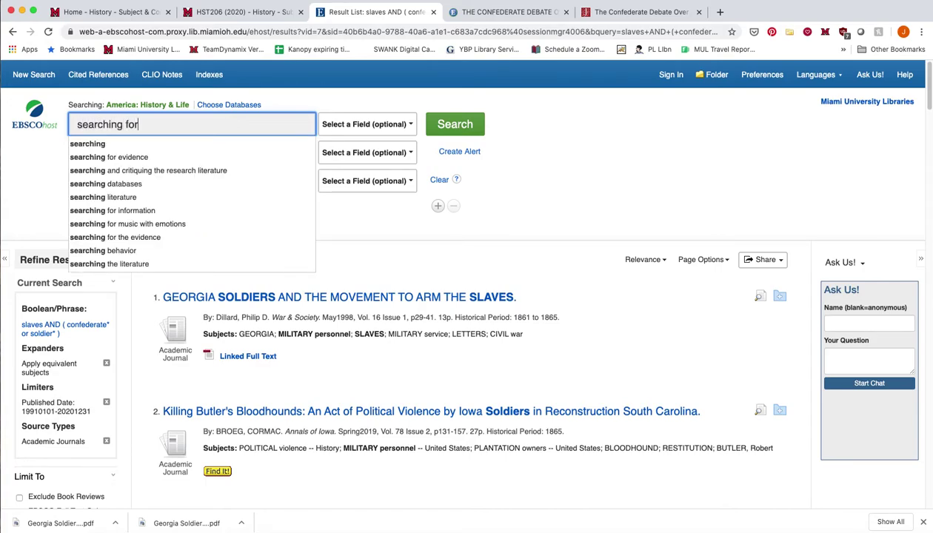
{"action": "type", "text": "black "}
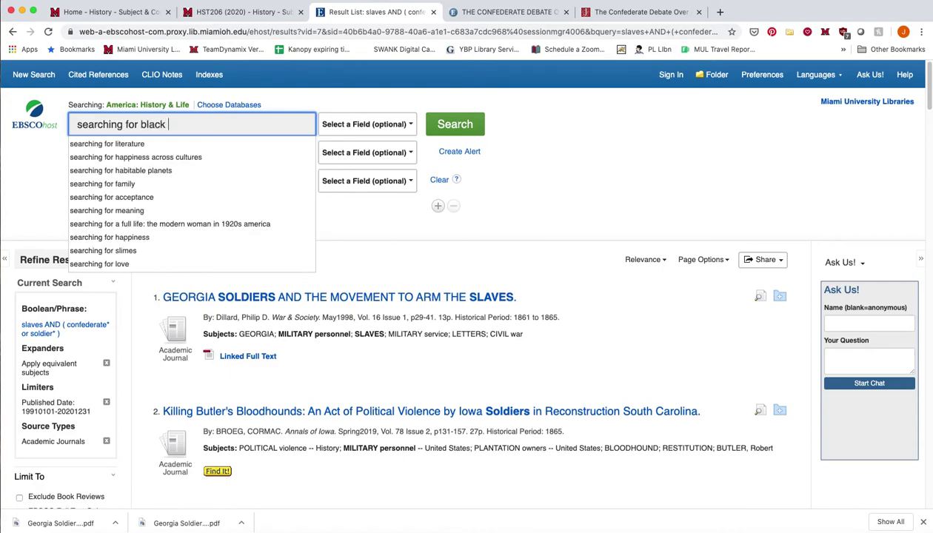
{"action": "type", "text": "confederates"}
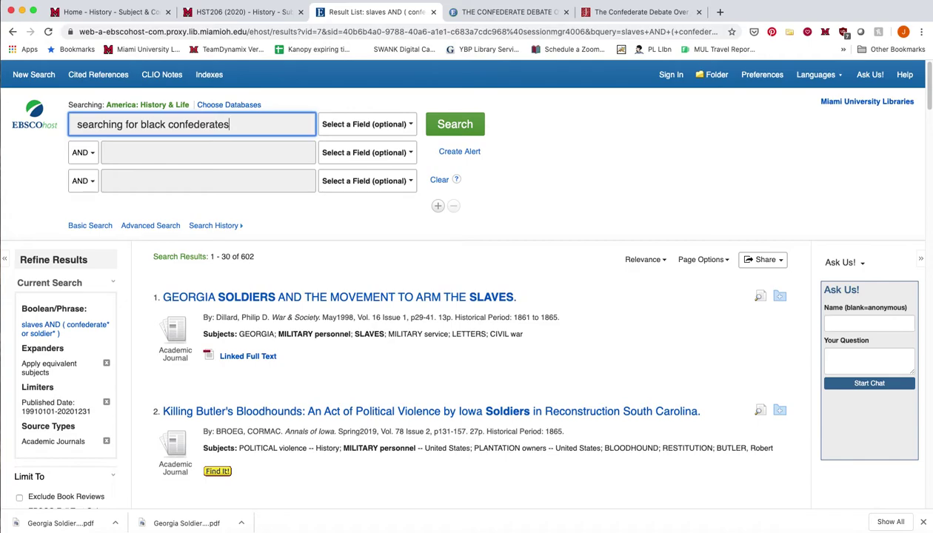
{"action": "left_click", "coordinate": [453, 127]}
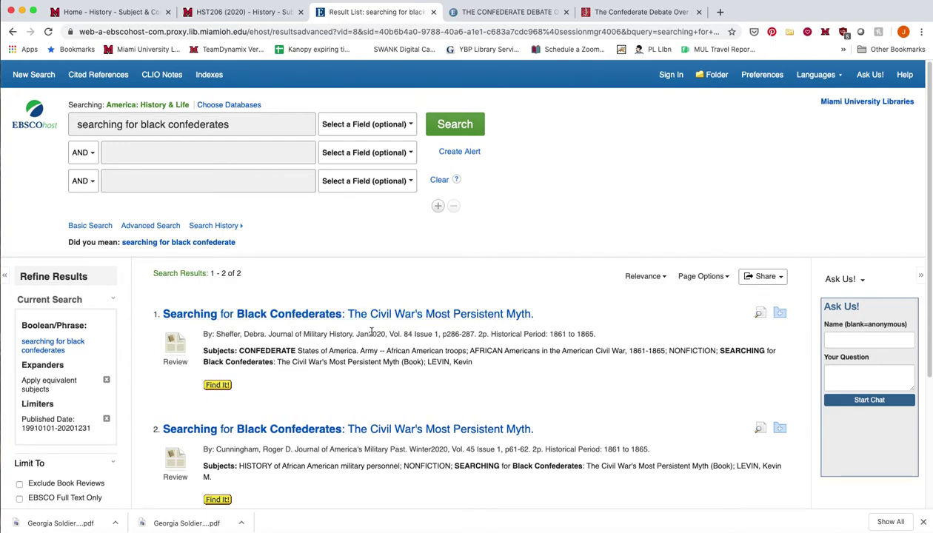
Highlight the journal and date of both book reviews, and check the full-text availability of the Journal of Military History review
{"action": "left_click_drag", "start_coordinate": [385, 334], "coordinate": [267, 334]}
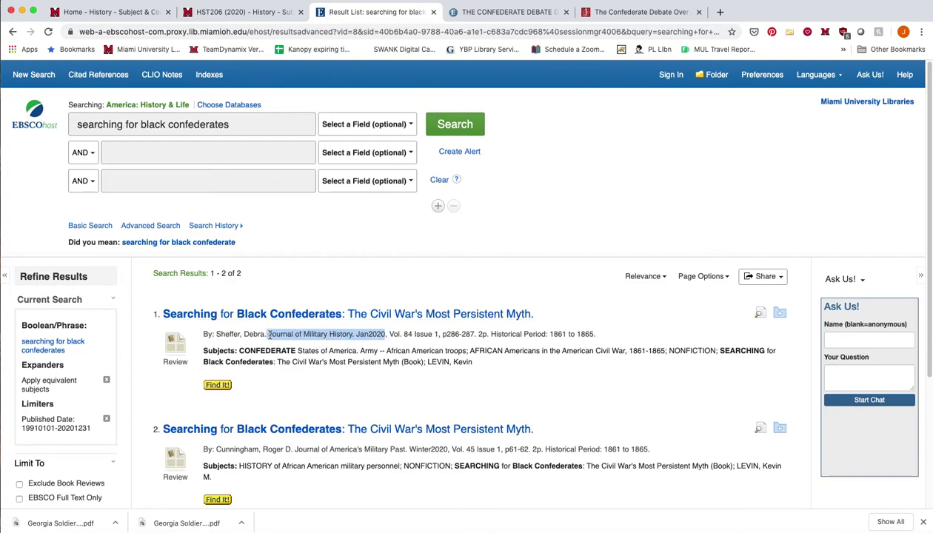
{"action": "left_click_drag", "start_coordinate": [294, 448], "coordinate": [447, 449]}
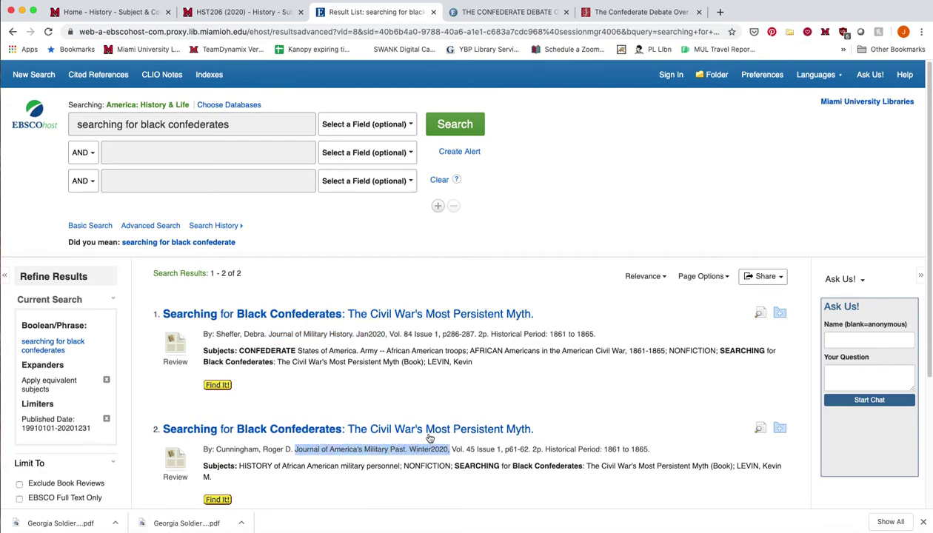
{"action": "left_click", "coordinate": [216, 385]}
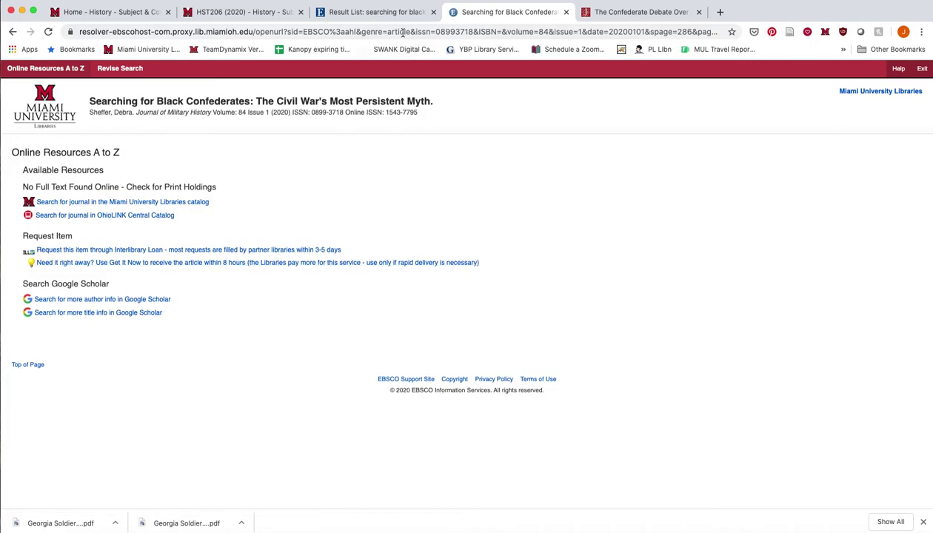
{"action": "left_click", "coordinate": [377, 13]}
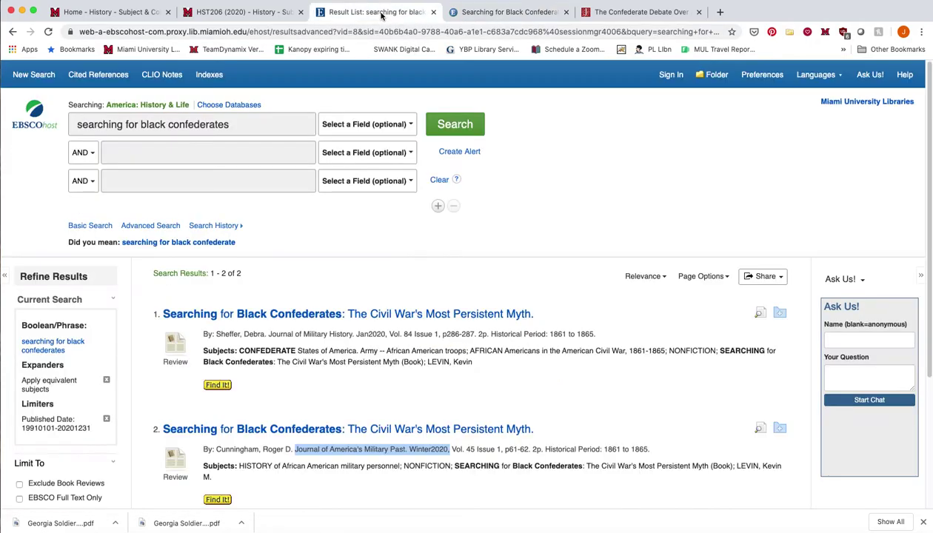
Check the full-text availability of the Journal of America's Military Past review and return to the result list
{"action": "scroll", "coordinate": [390, 390], "scroll_direction": "down", "scroll_amount": 2}
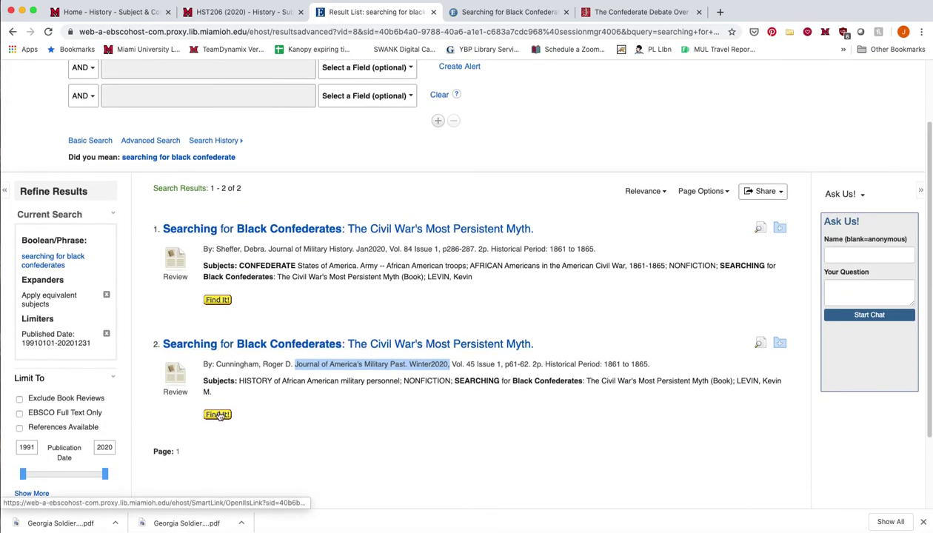
{"action": "left_click", "coordinate": [219, 416]}
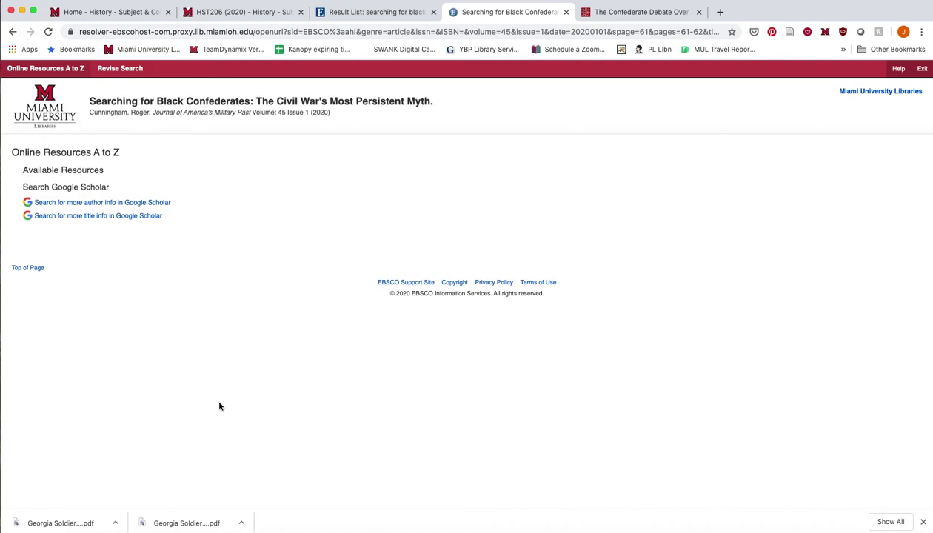
{"action": "left_click", "coordinate": [338, 12]}
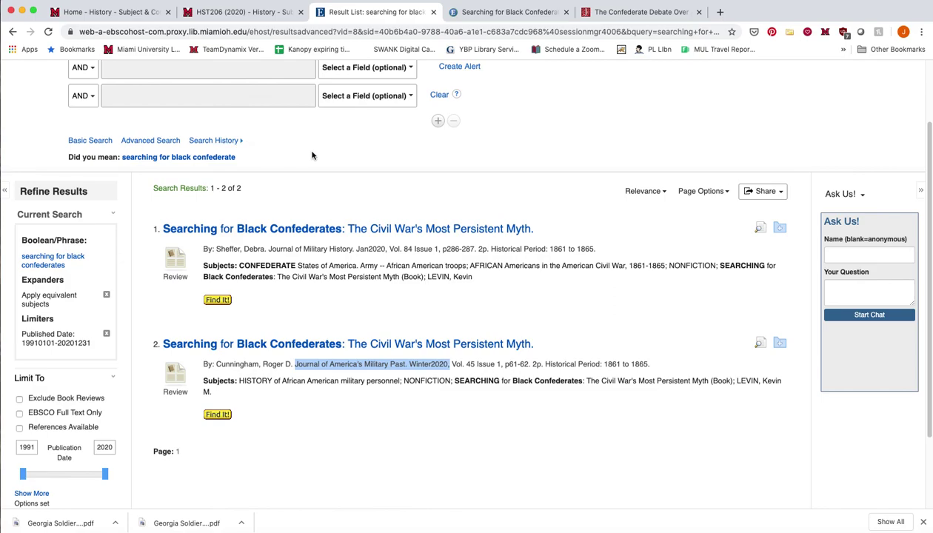
{"action": "scroll", "coordinate": [310, 151], "scroll_direction": "up", "scroll_amount": 2}
{"action": "scroll", "coordinate": [311, 151], "scroll_direction": "up", "scroll_amount": 1}
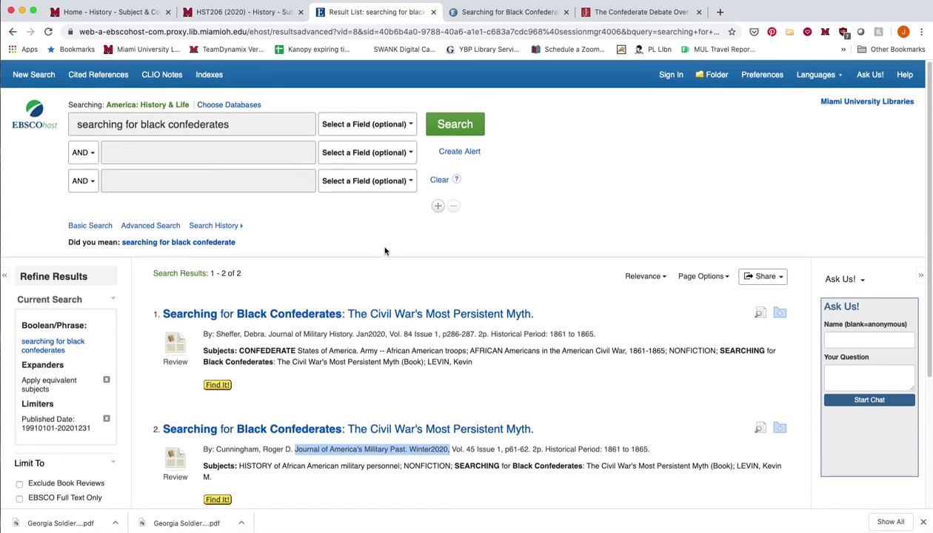